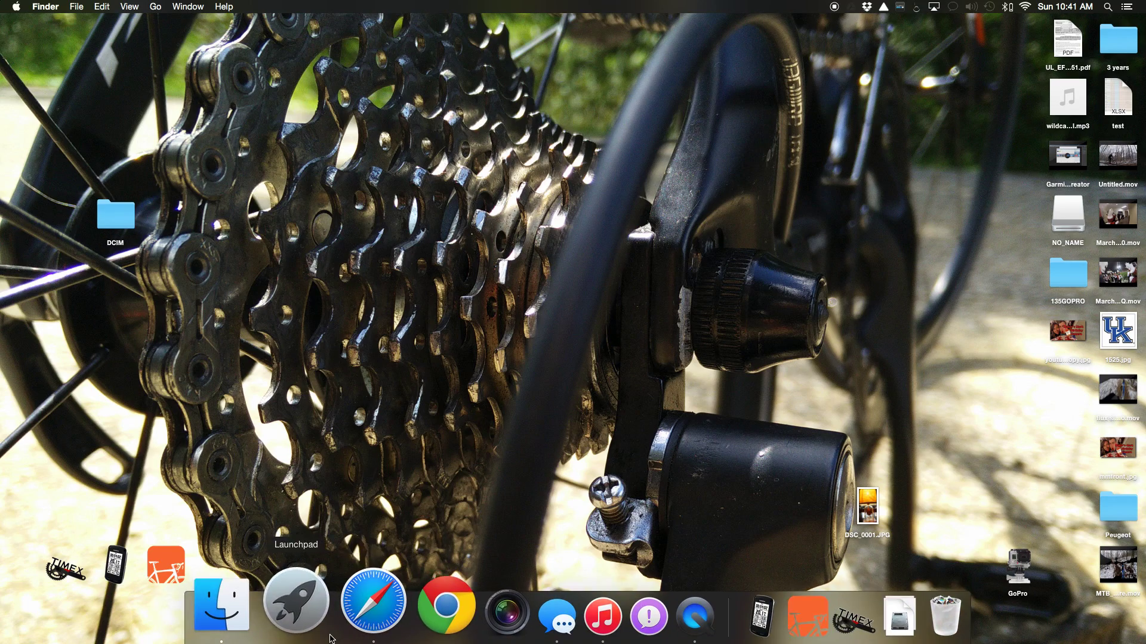
- Launch Garmin VIRB Edit by searching 'virb' in Launchpad
{"action": "left_click", "coordinate": [327, 636]}
{"action": "type", "text": "virb"}
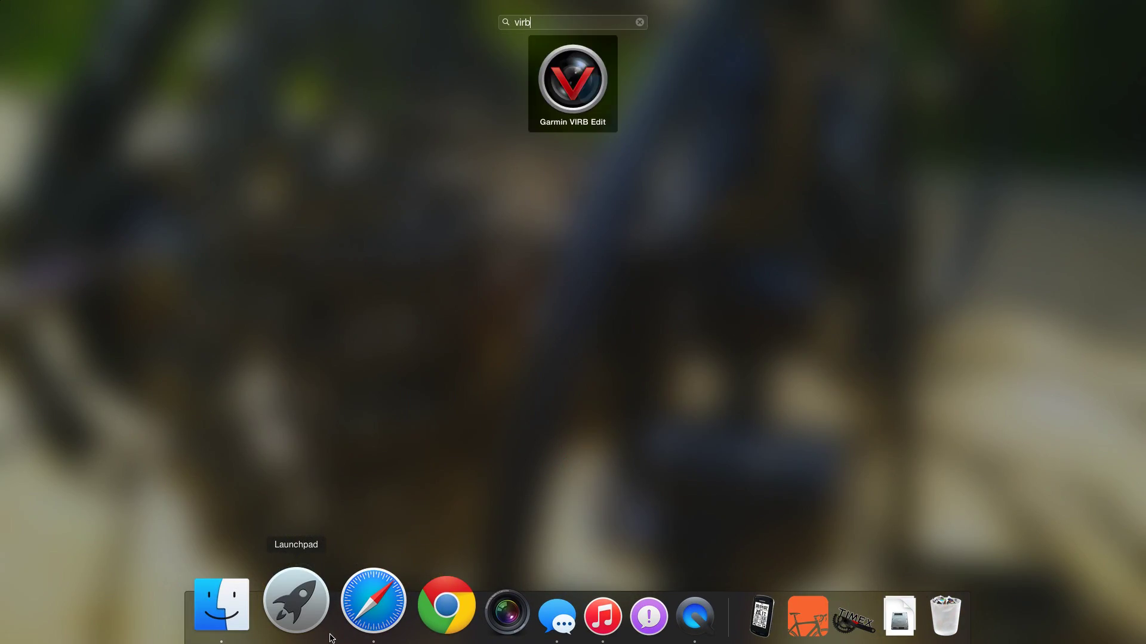
{"action": "key", "text": "Return"}
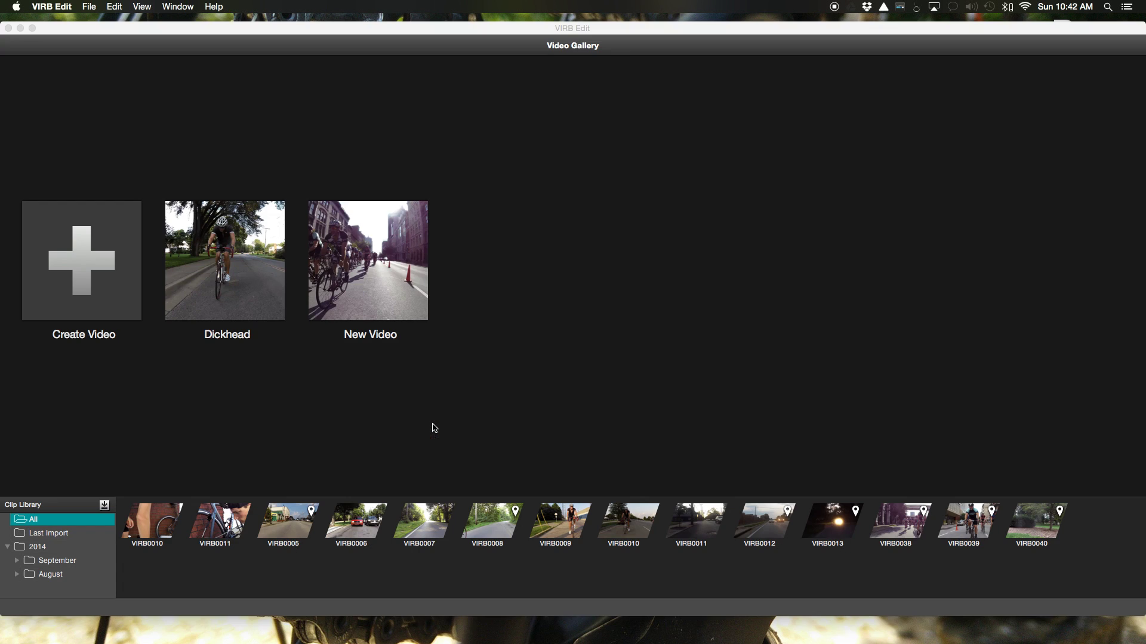
- Leave the VIRB Elite import page for the Video Gallery and open the New Video project
{"action": "mouse_move", "coordinate": [419, 306]}
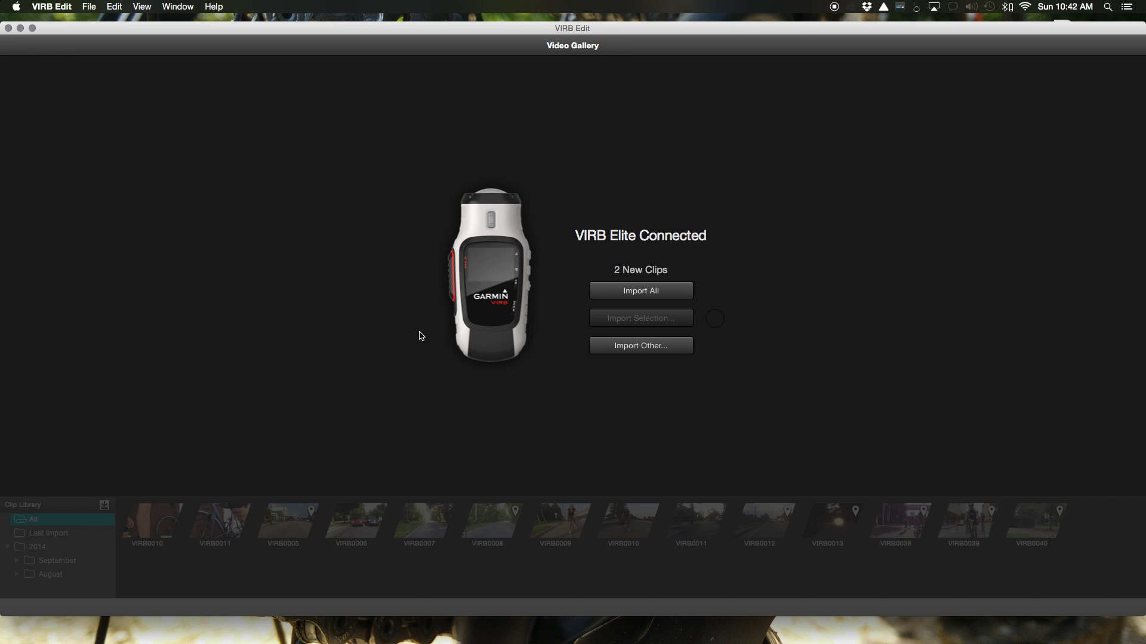
{"action": "left_click", "coordinate": [46, 46]}
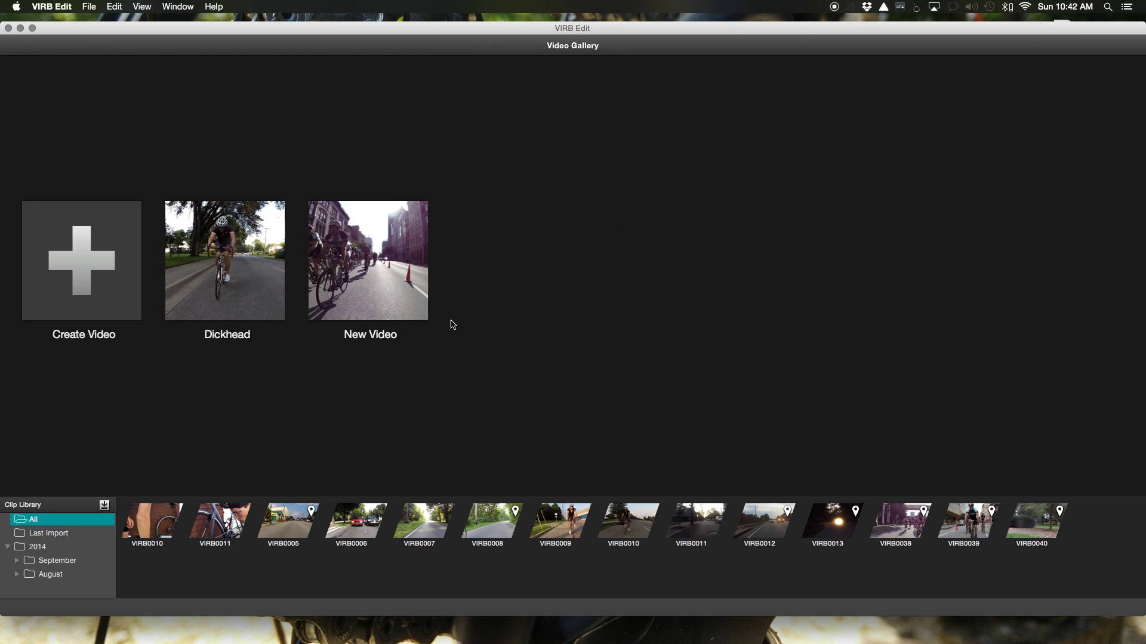
{"action": "left_click", "coordinate": [420, 314]}
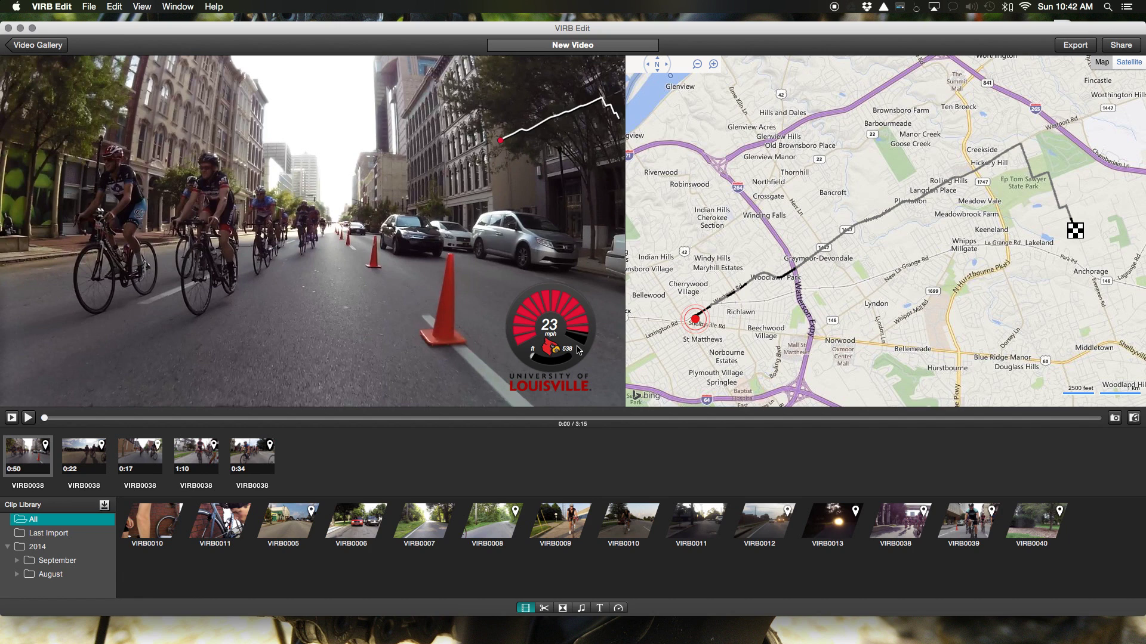
- Select the speed gauge overlay, browse the Motion category of Gauges, and clone a large Speed gauge
{"action": "left_click", "coordinate": [578, 350]}
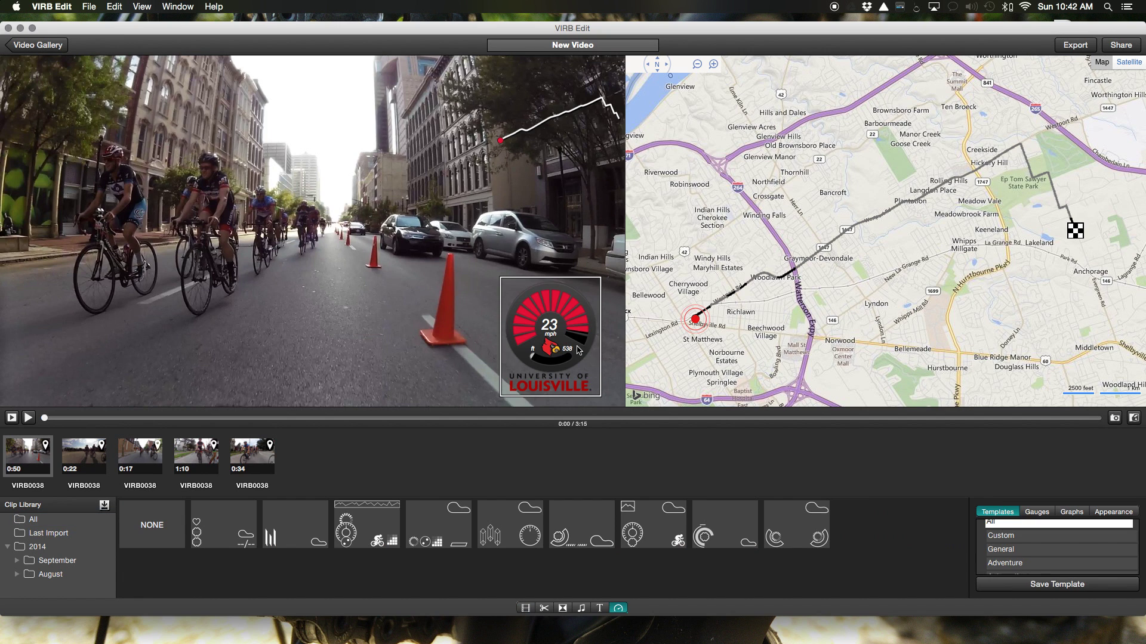
{"action": "left_click", "coordinate": [1031, 512]}
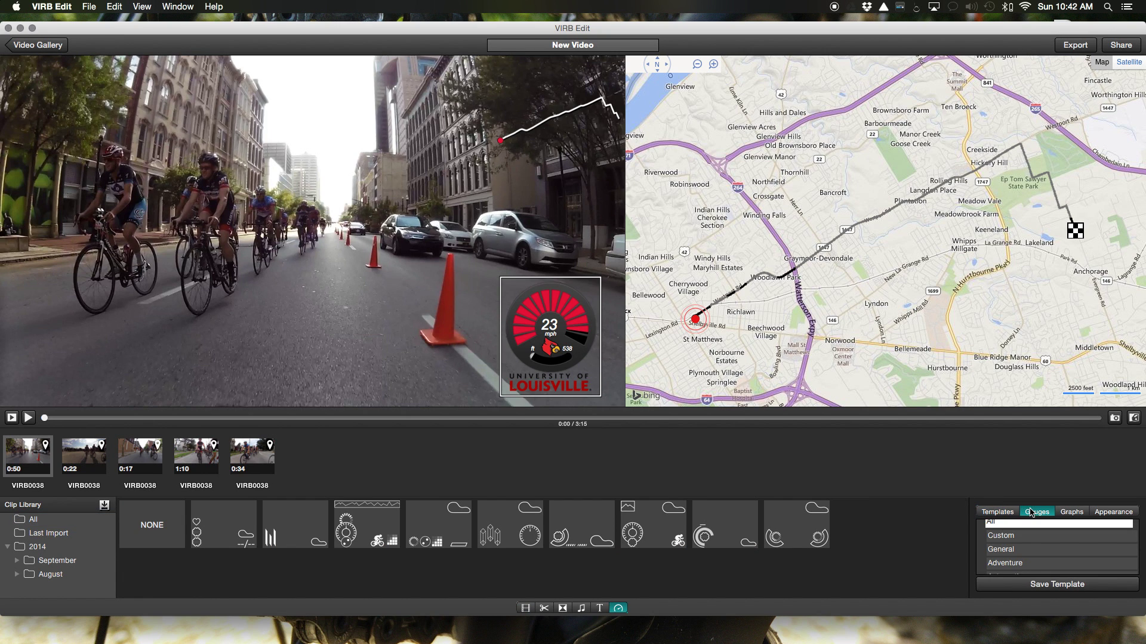
{"action": "left_click", "coordinate": [1032, 541]}
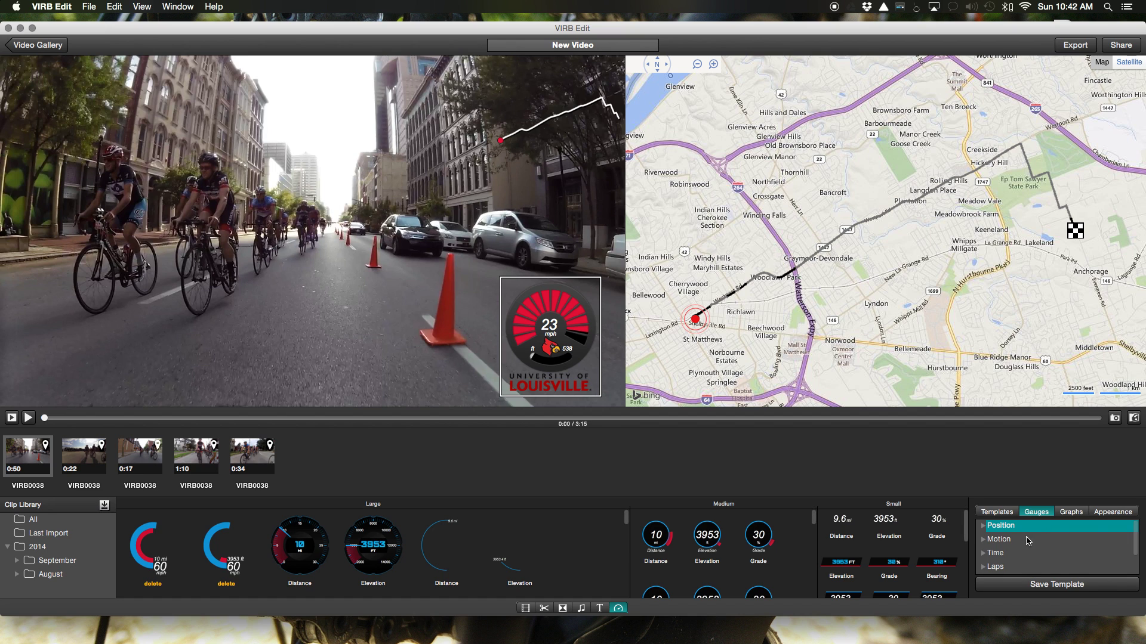
{"action": "left_click", "coordinate": [1013, 540]}
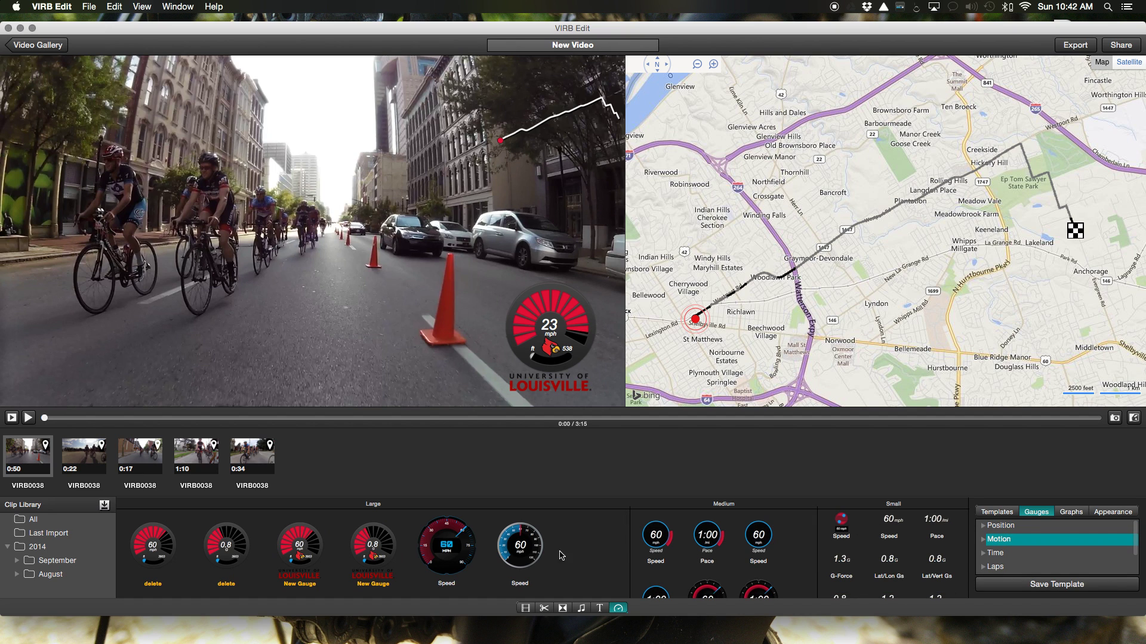
{"action": "scroll", "coordinate": [517, 559], "scroll_direction": "down", "scroll_amount": 3}
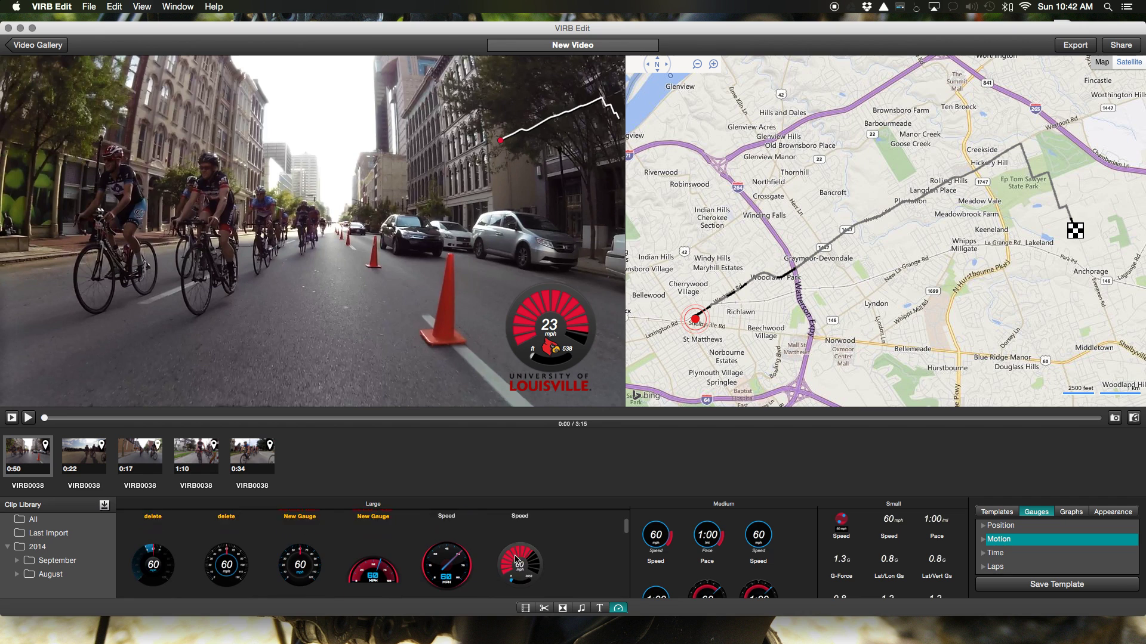
{"action": "scroll", "coordinate": [521, 552], "scroll_direction": "down", "scroll_amount": 1}
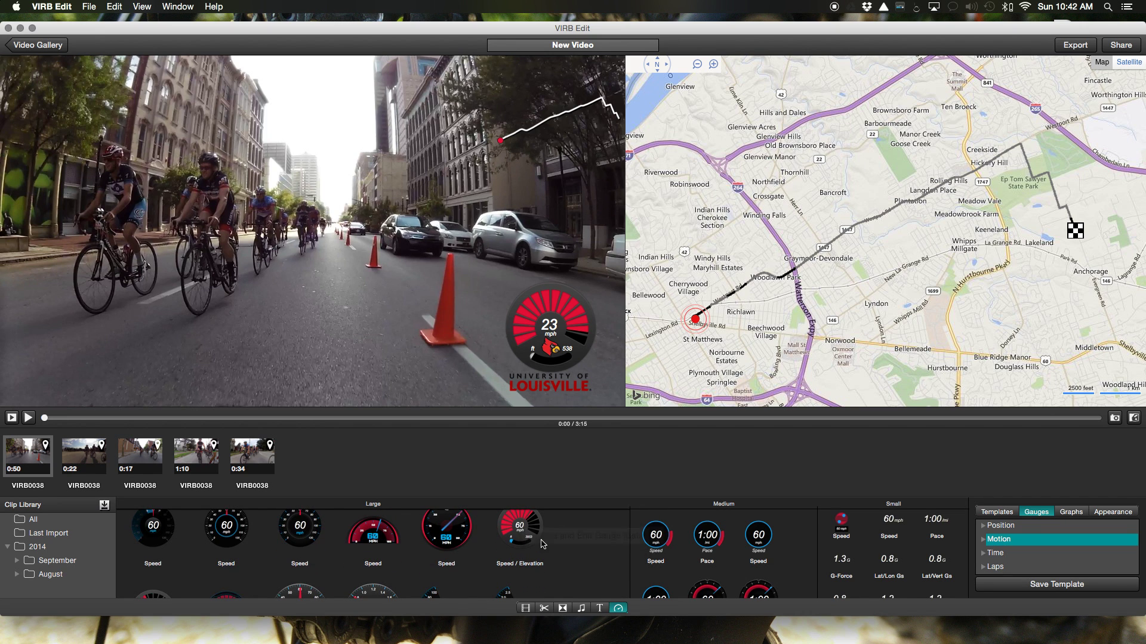
{"action": "left_click", "coordinate": [542, 542]}
- Name the cloned gauge 'delete' and keep Speed as its value type
{"action": "type", "text": "delete 2"}
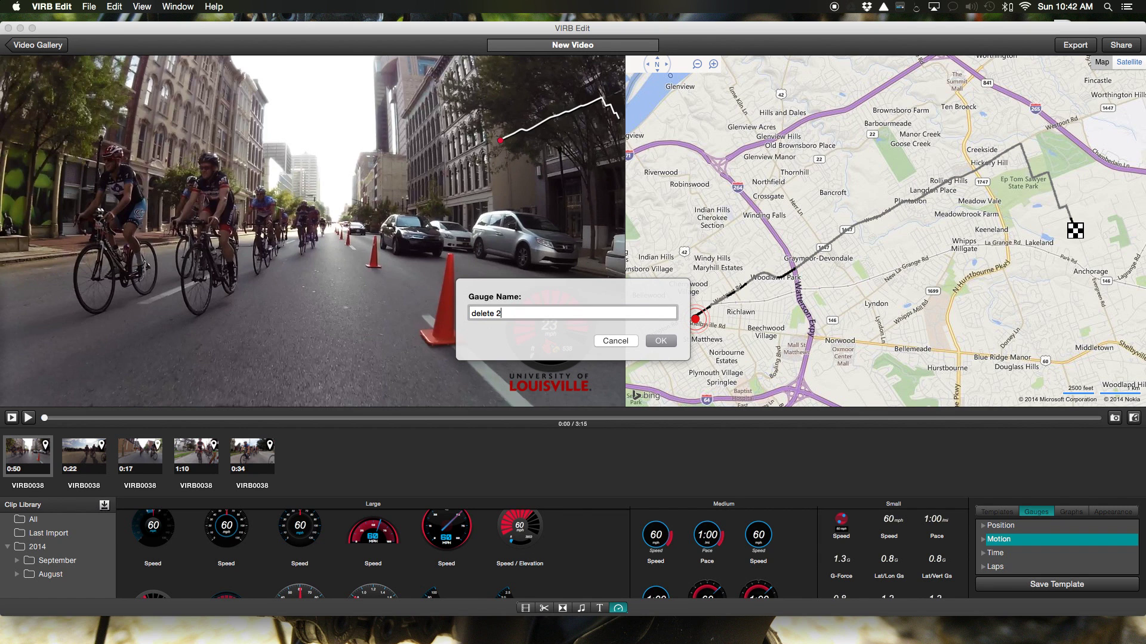
{"action": "key", "text": "Return"}
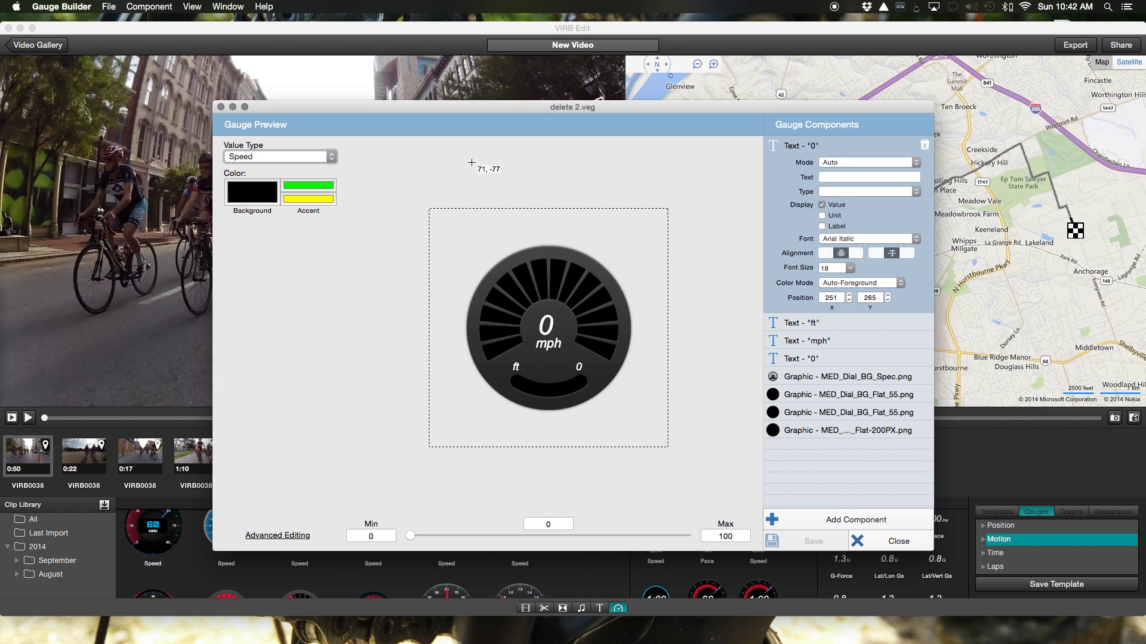
{"action": "left_click", "coordinate": [310, 156]}
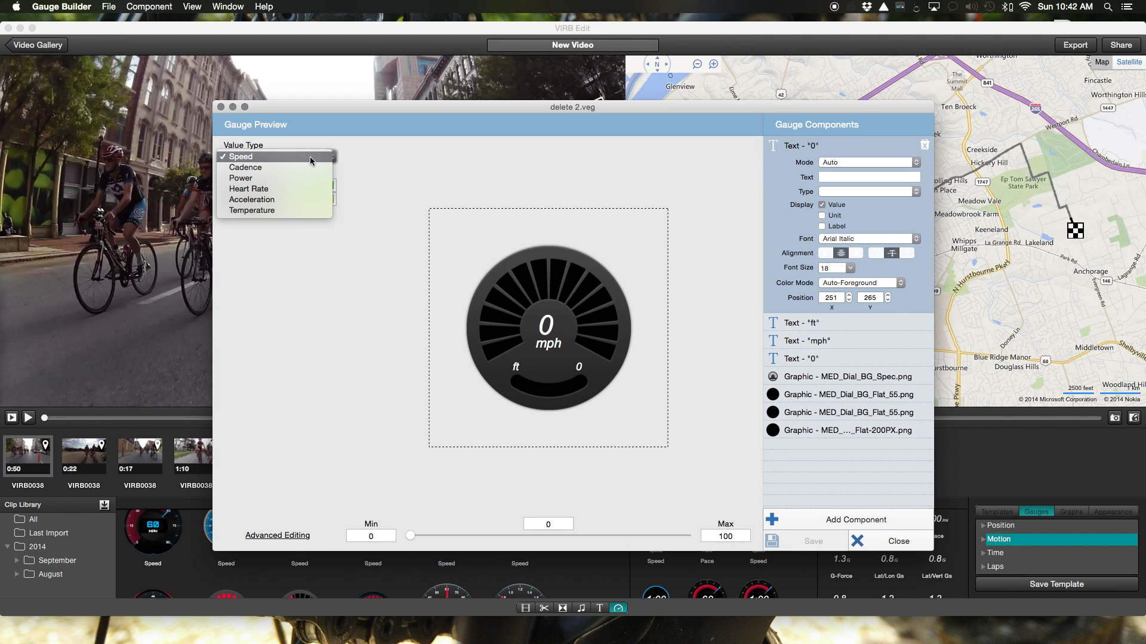
{"action": "left_click", "coordinate": [296, 252]}
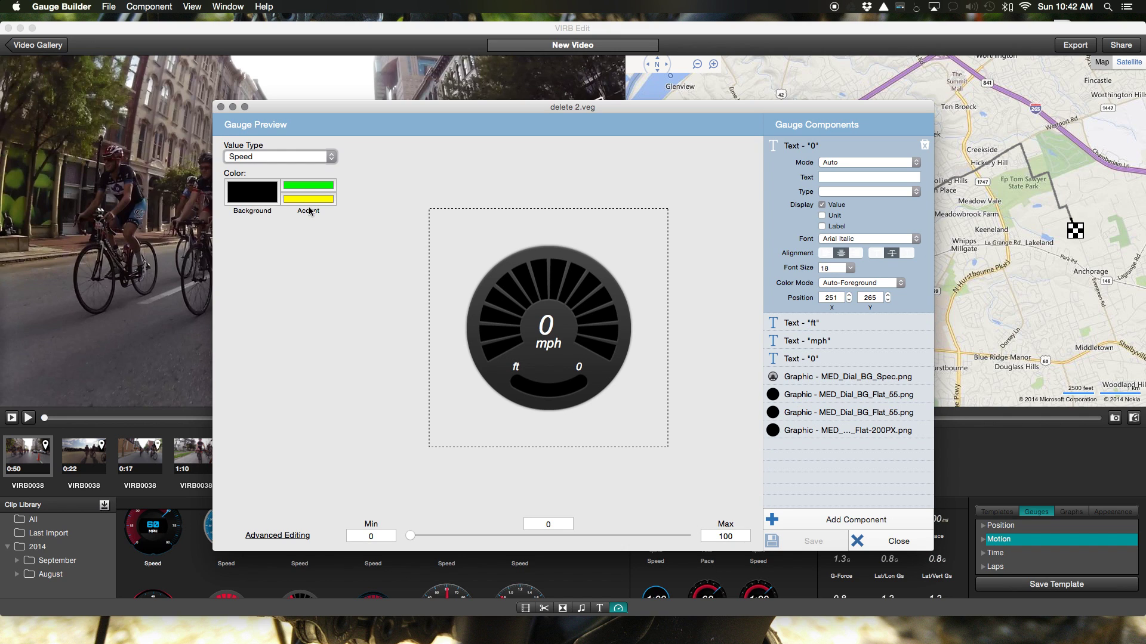
- Test the gauge preview across speeds from about 89 mph down to 62 mph
{"action": "left_click", "coordinate": [657, 536]}
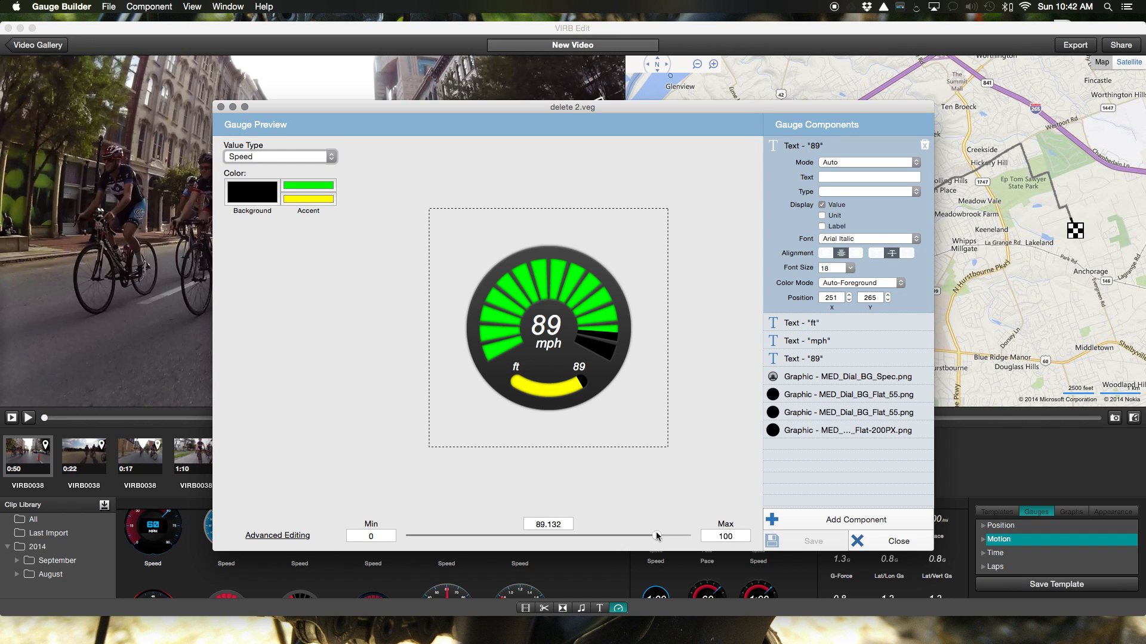
{"action": "left_click_drag", "start_coordinate": [654, 536], "coordinate": [388, 537]}
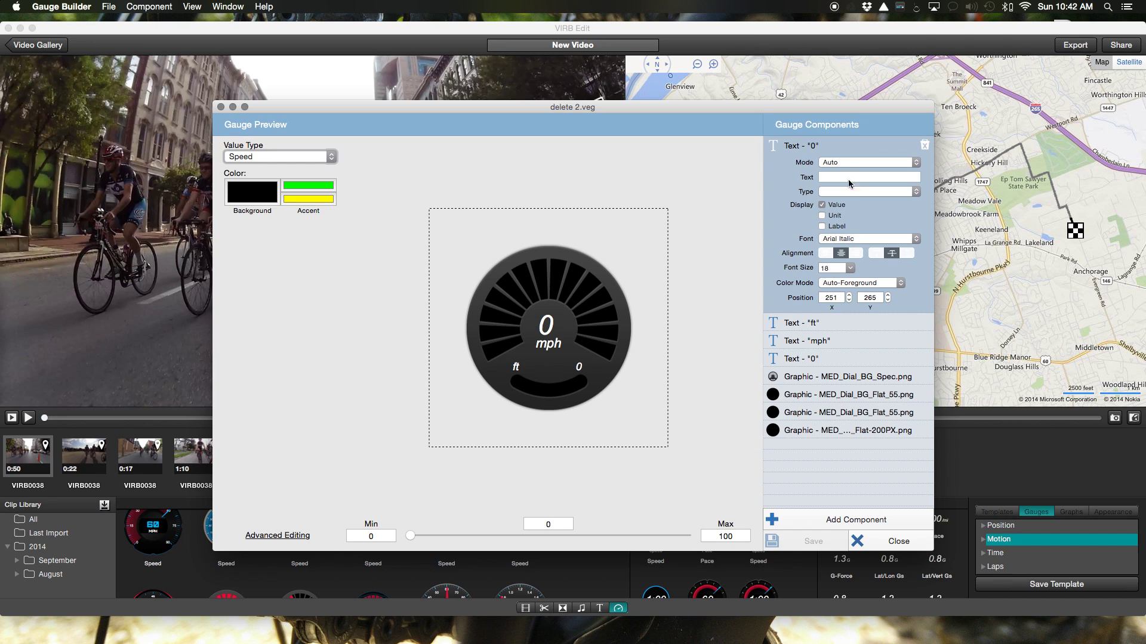
{"action": "left_click", "coordinate": [832, 360]}
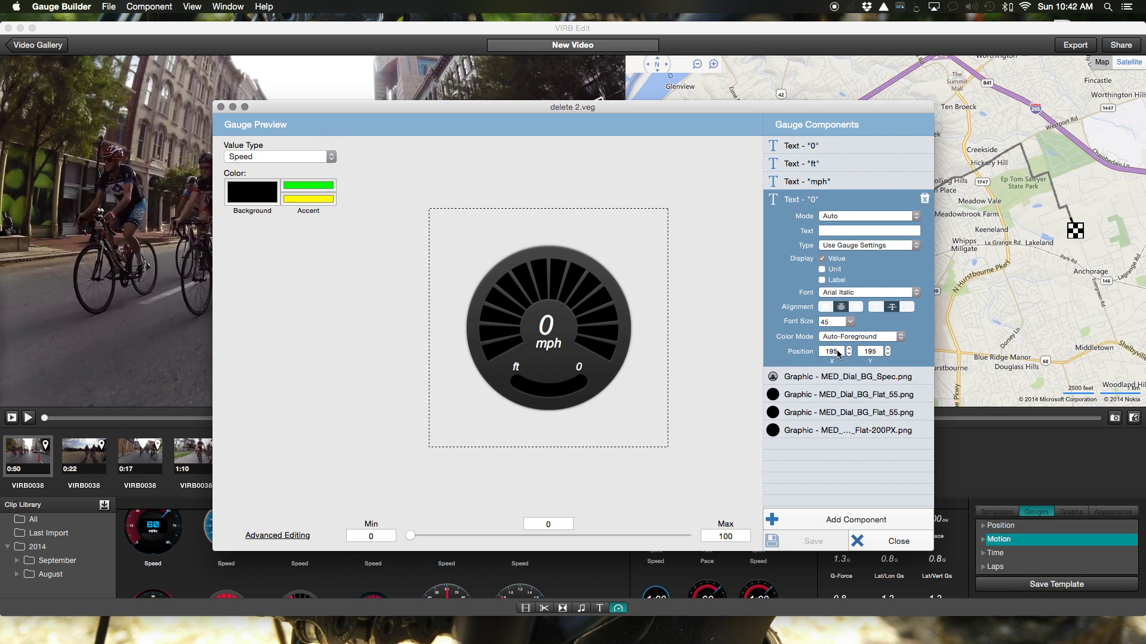
- Expand the mph text settings, keeping Auto mode and Use Gauge Settings while testing value and label toggles
{"action": "left_click", "coordinate": [846, 181]}
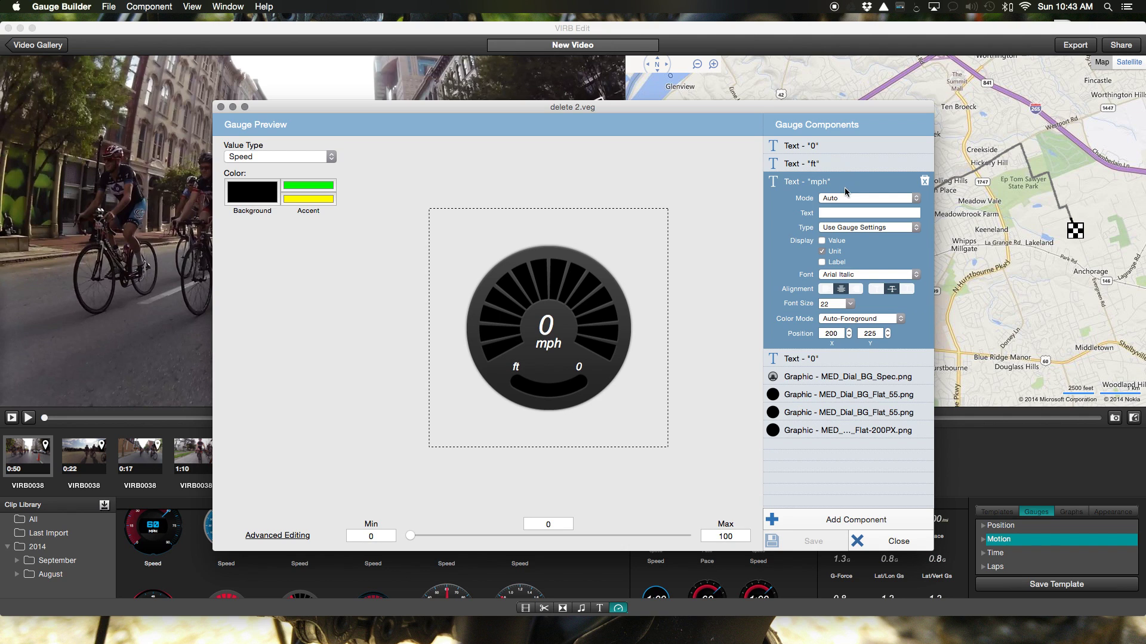
{"action": "left_click", "coordinate": [845, 199]}
{"action": "left_click", "coordinate": [845, 200]}
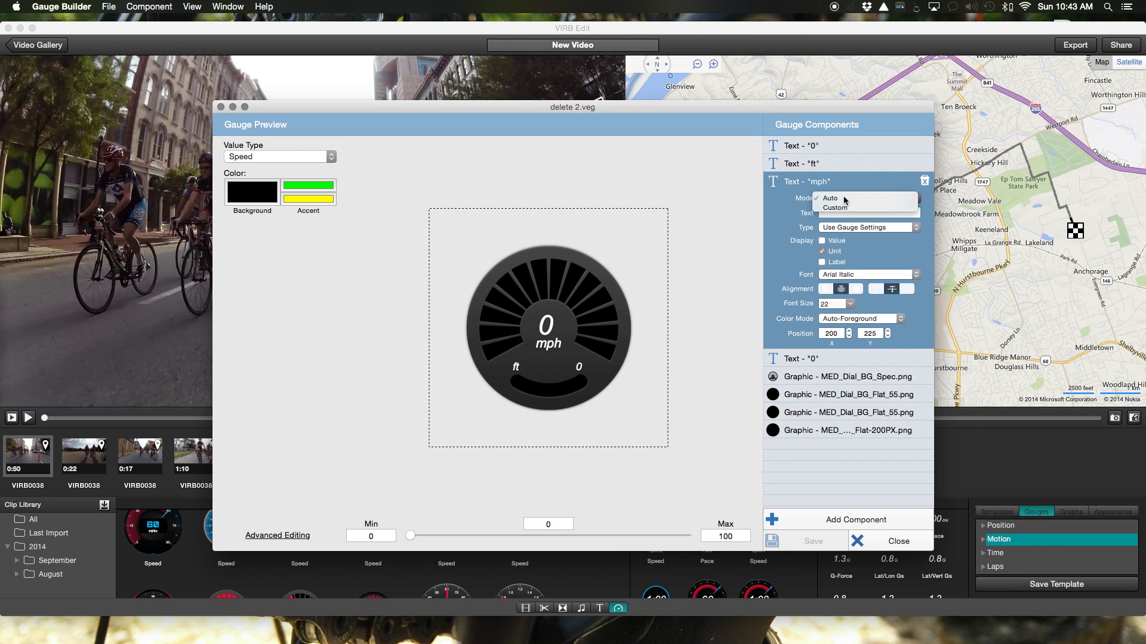
{"action": "left_click", "coordinate": [845, 231]}
{"action": "left_click", "coordinate": [845, 230]}
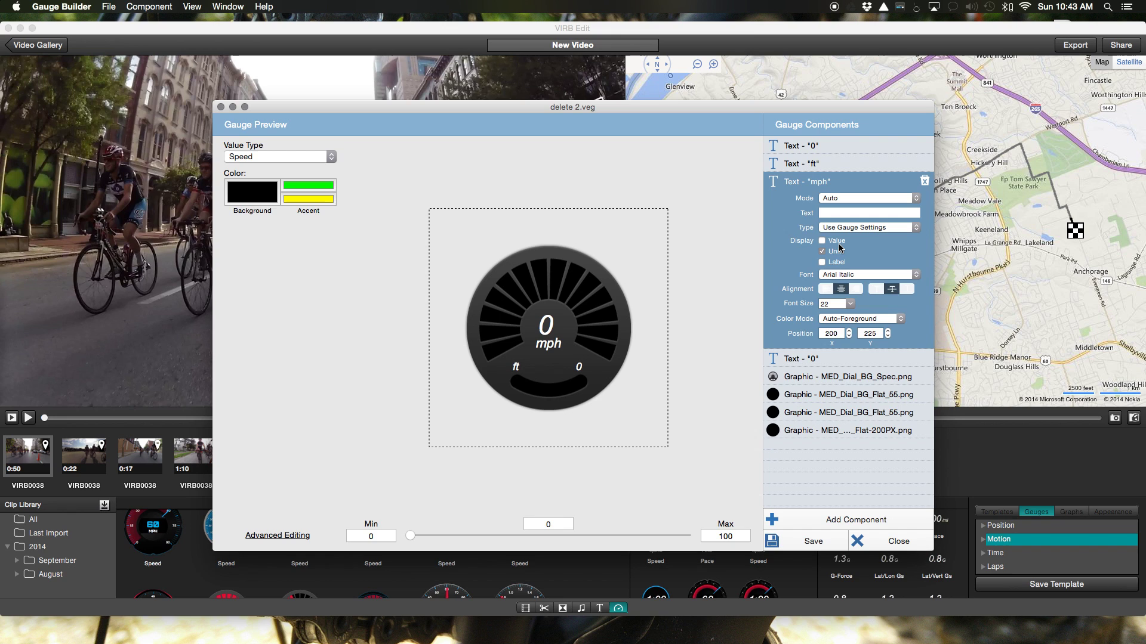
{"action": "left_click", "coordinate": [838, 241]}
{"action": "left_click", "coordinate": [837, 242]}
{"action": "left_click", "coordinate": [836, 264]}
{"action": "left_click", "coordinate": [836, 264]}
- Leave the mph text showing only its unit and open the MED_Dial_BG_Spec.png graphic's settings
{"action": "left_click", "coordinate": [841, 242]}
{"action": "left_click", "coordinate": [838, 253]}
{"action": "left_click", "coordinate": [838, 253]}
{"action": "left_click", "coordinate": [844, 243]}
{"action": "left_click", "coordinate": [805, 377]}
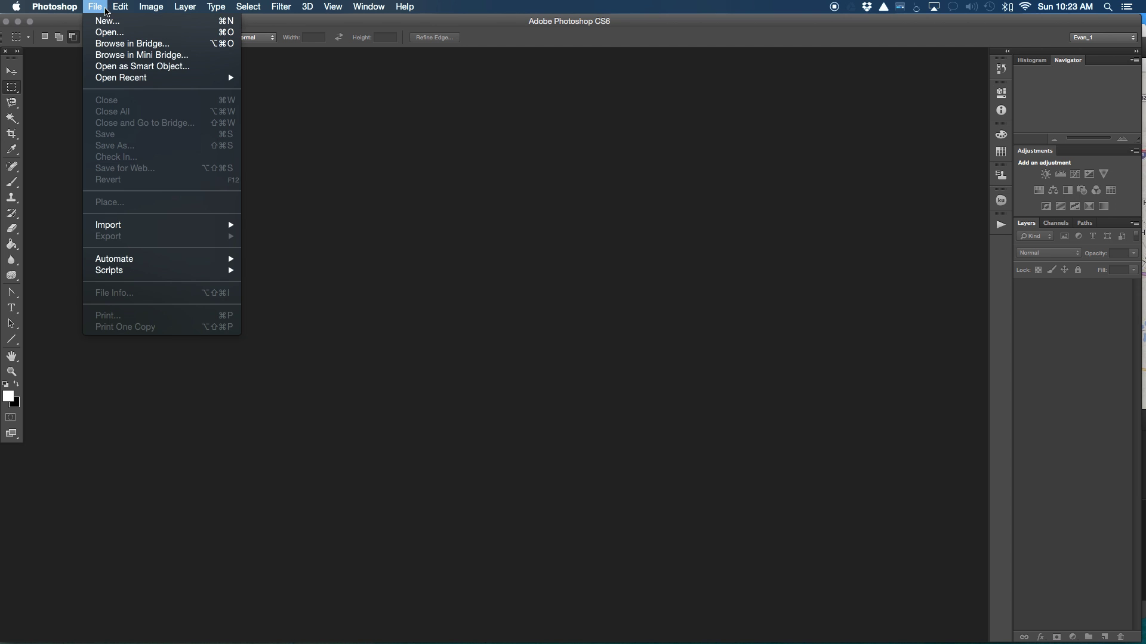
{"action": "left_click", "coordinate": [101, 7]}
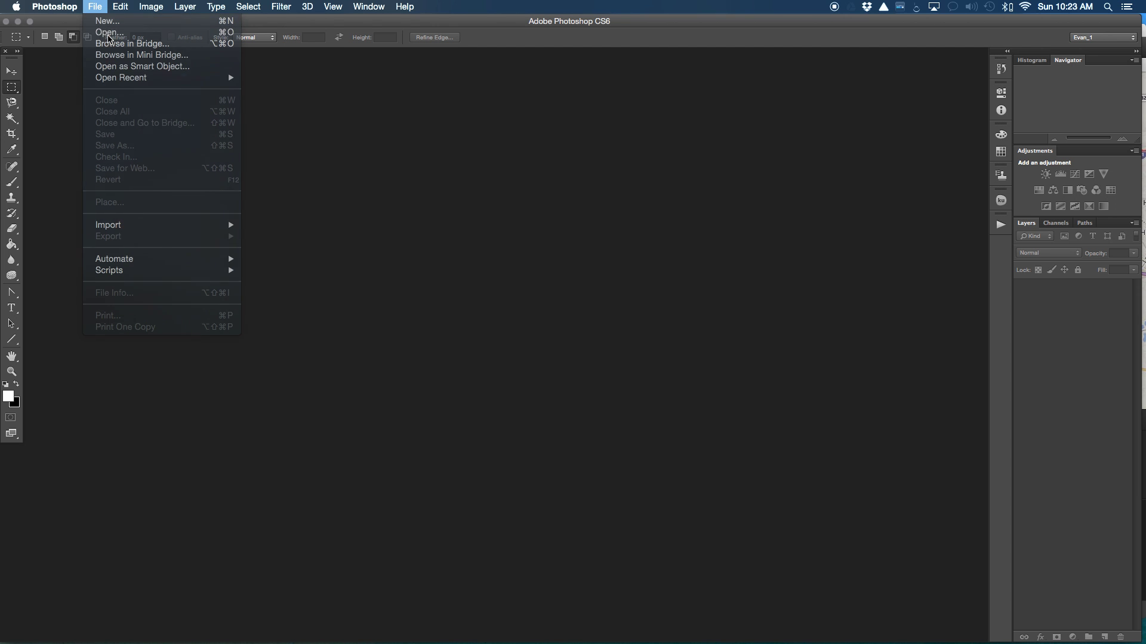
- Start opening an existing image from the home folder in Photoshop, then switch to Gauge Builder
{"action": "left_click", "coordinate": [109, 33]}
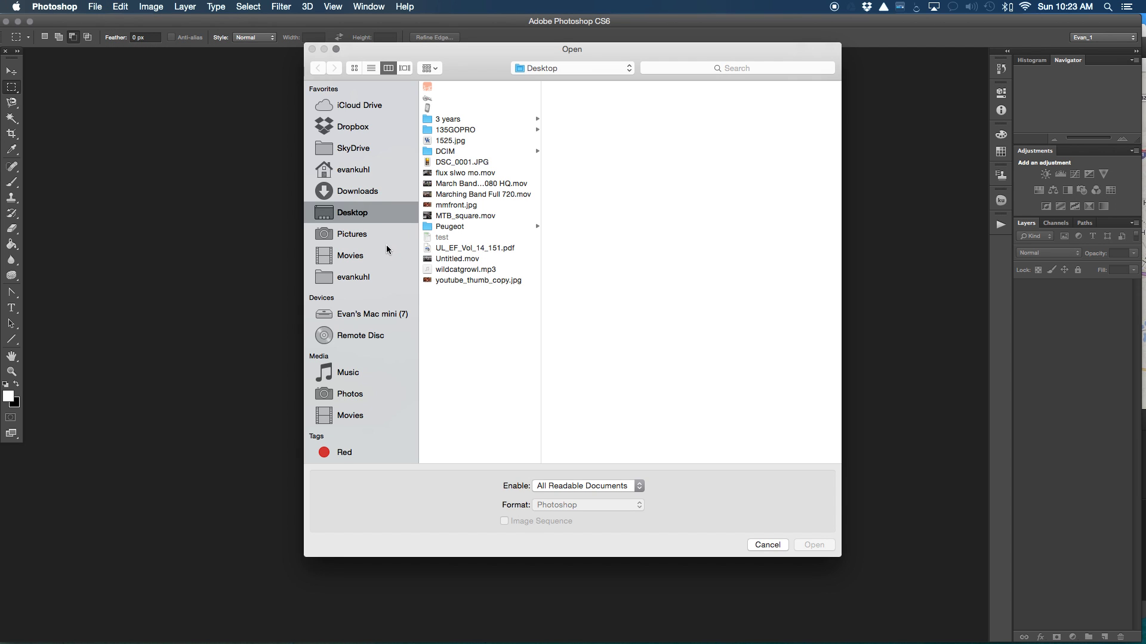
{"action": "left_click", "coordinate": [371, 175]}
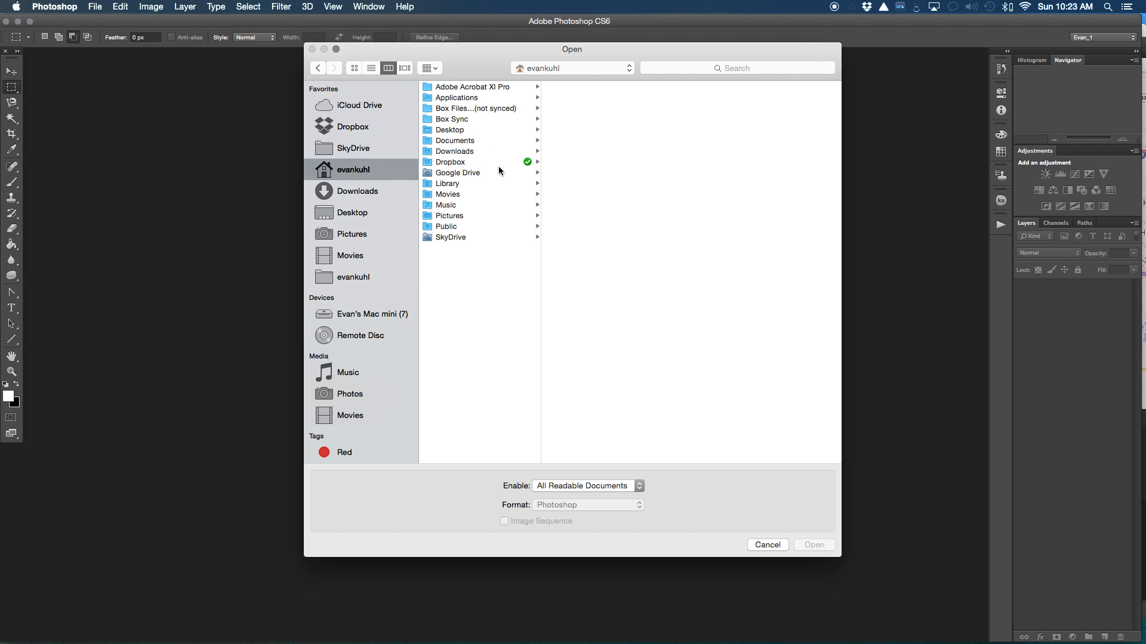
{"action": "key", "text": "super+Tab"}
{"action": "key", "text": "super+Tab"}
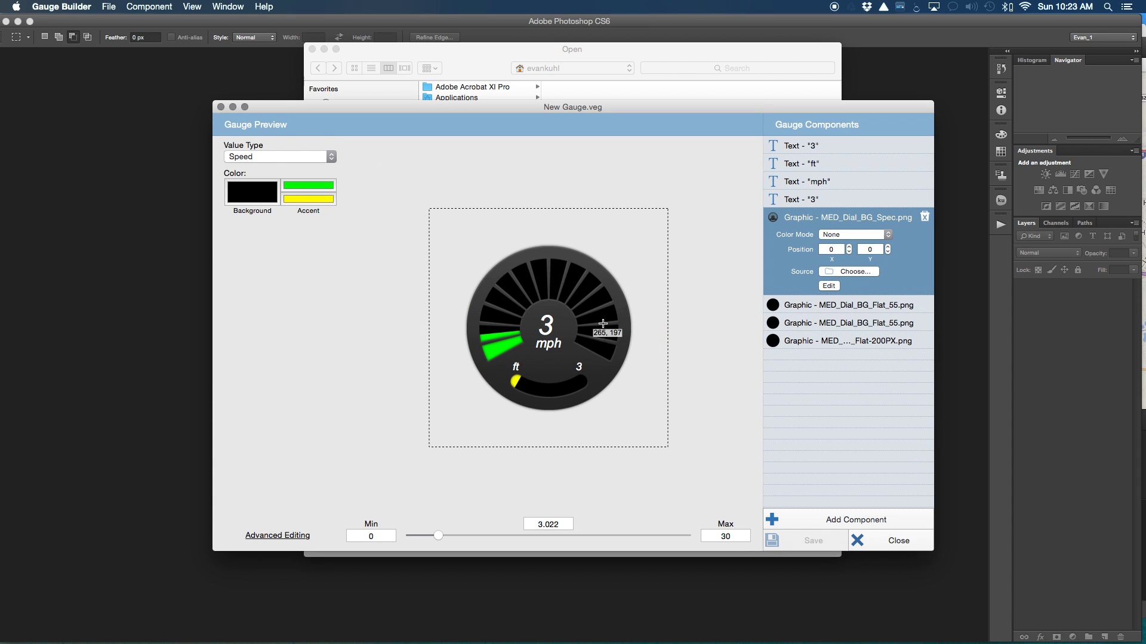
- Open the source-graphic picker for MED_Dial_BG_Spec.png and browse toward the Garmin support folders
{"action": "left_click", "coordinate": [861, 272]}
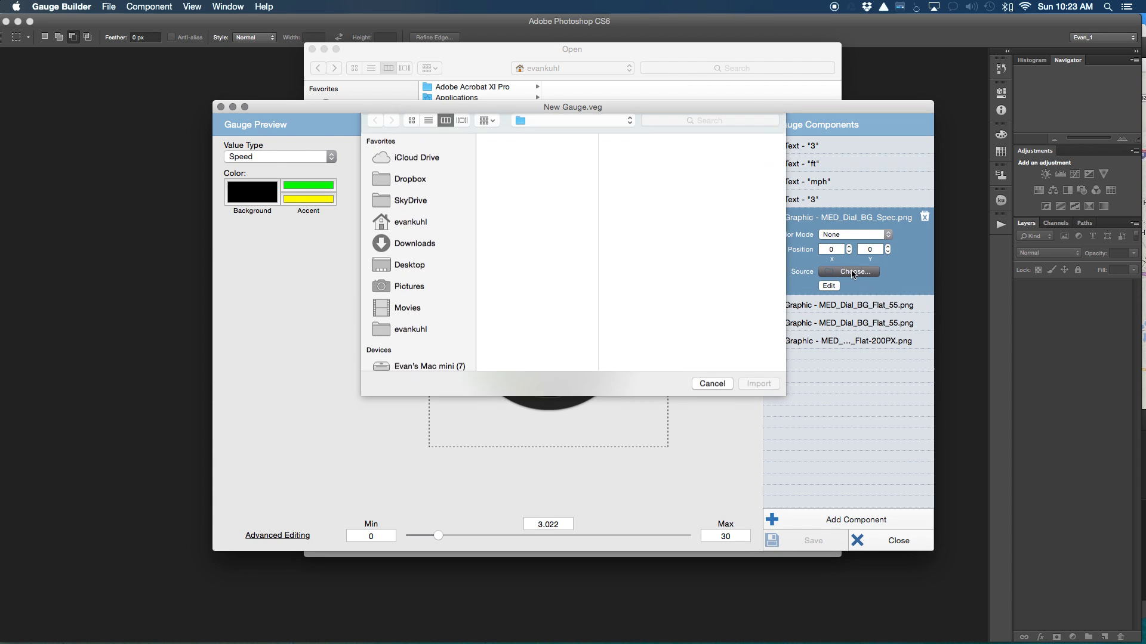
{"action": "scroll", "coordinate": [574, 196], "scroll_direction": "left", "scroll_amount": 10}
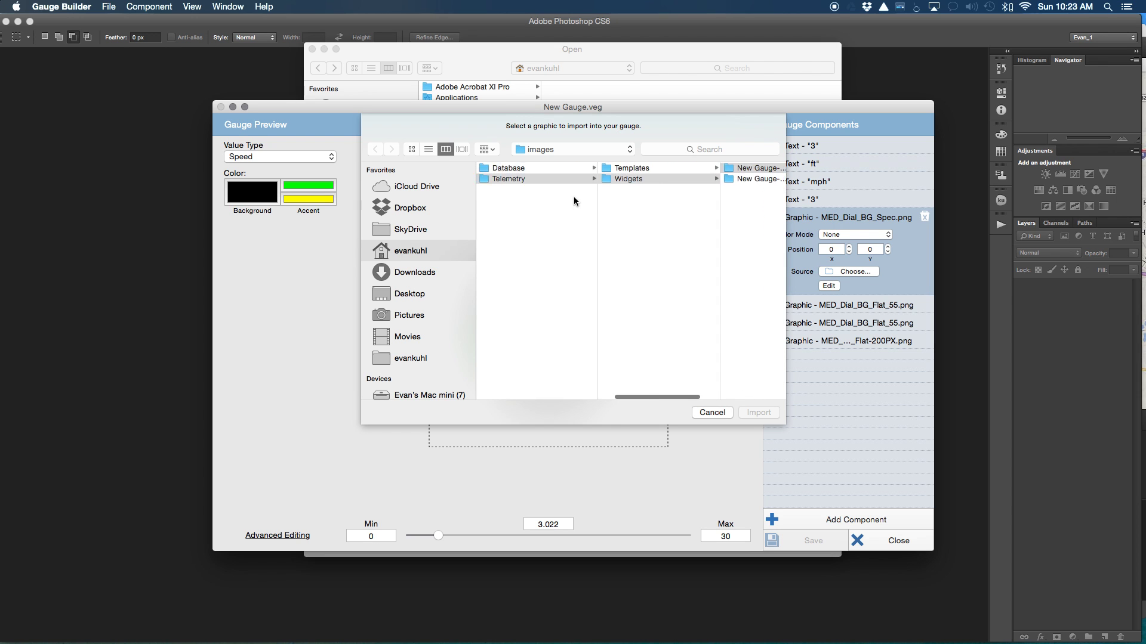
{"action": "scroll", "coordinate": [574, 201], "scroll_direction": "left", "scroll_amount": 10}
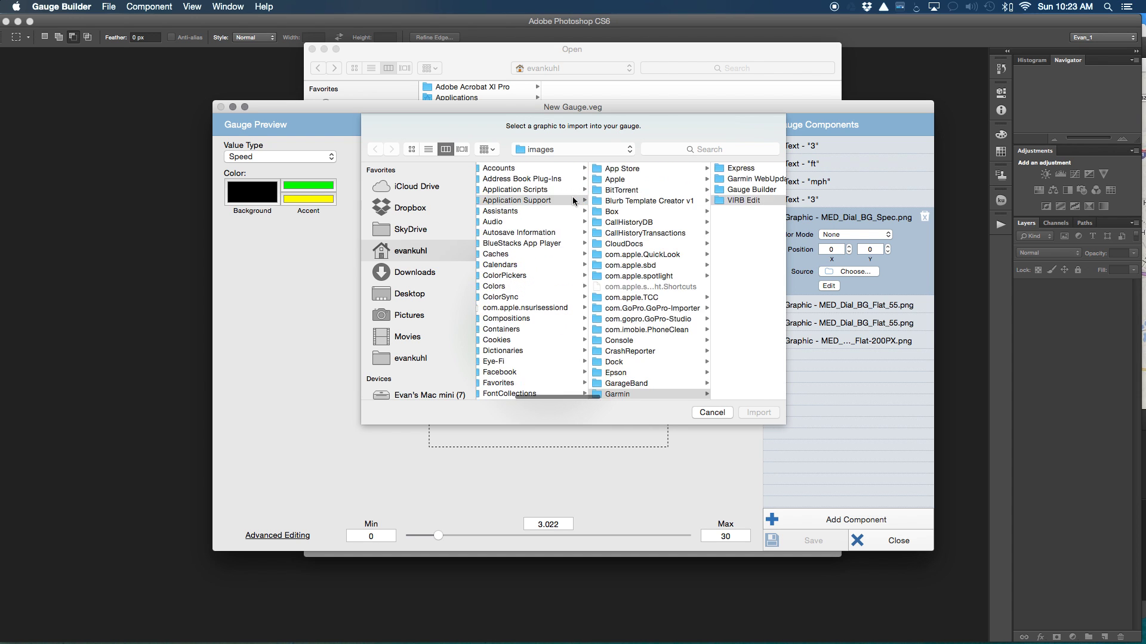
{"action": "scroll", "coordinate": [574, 201], "scroll_direction": "right", "scroll_amount": 15}
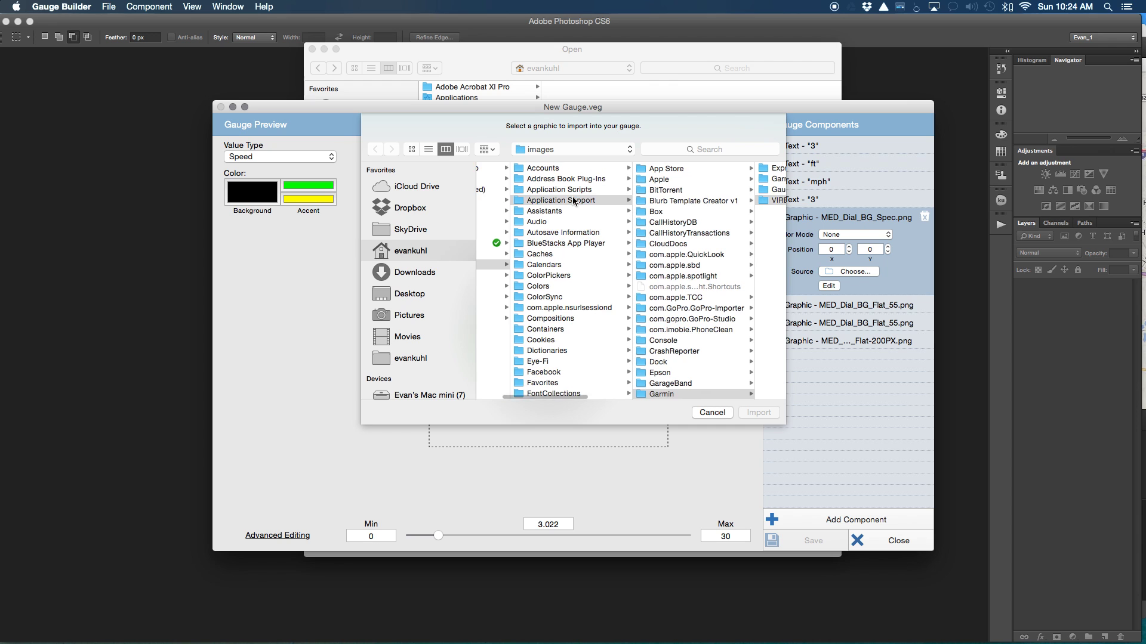
{"action": "scroll", "coordinate": [616, 199], "scroll_direction": "left", "scroll_amount": 15}
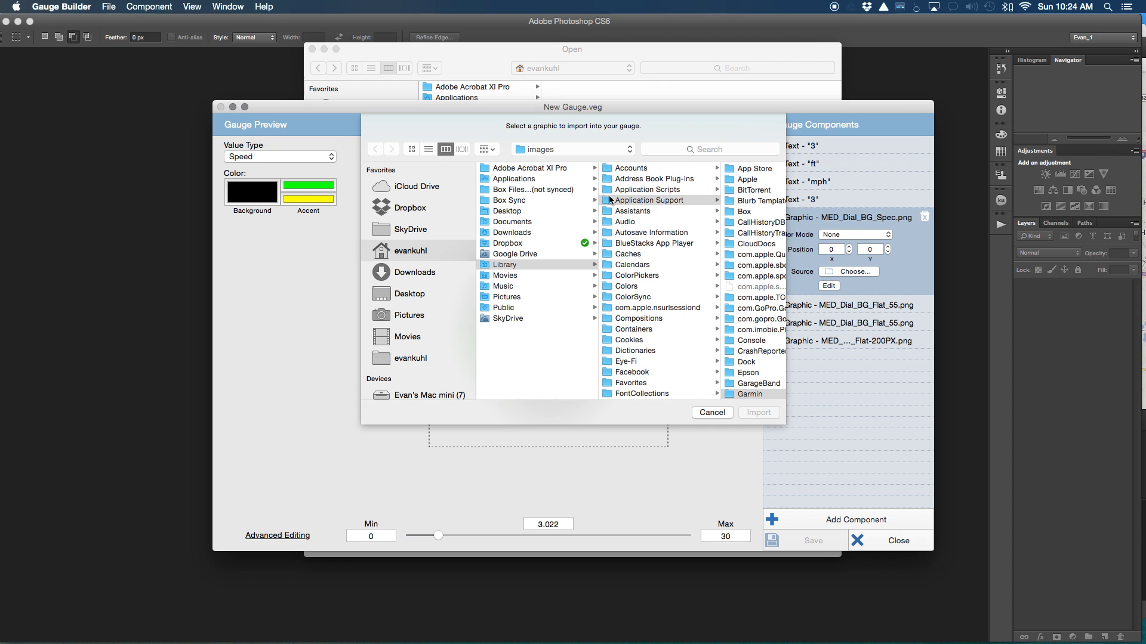
{"action": "scroll", "coordinate": [610, 200], "scroll_direction": "right", "scroll_amount": 5}
{"action": "key", "text": "super+Tab"}
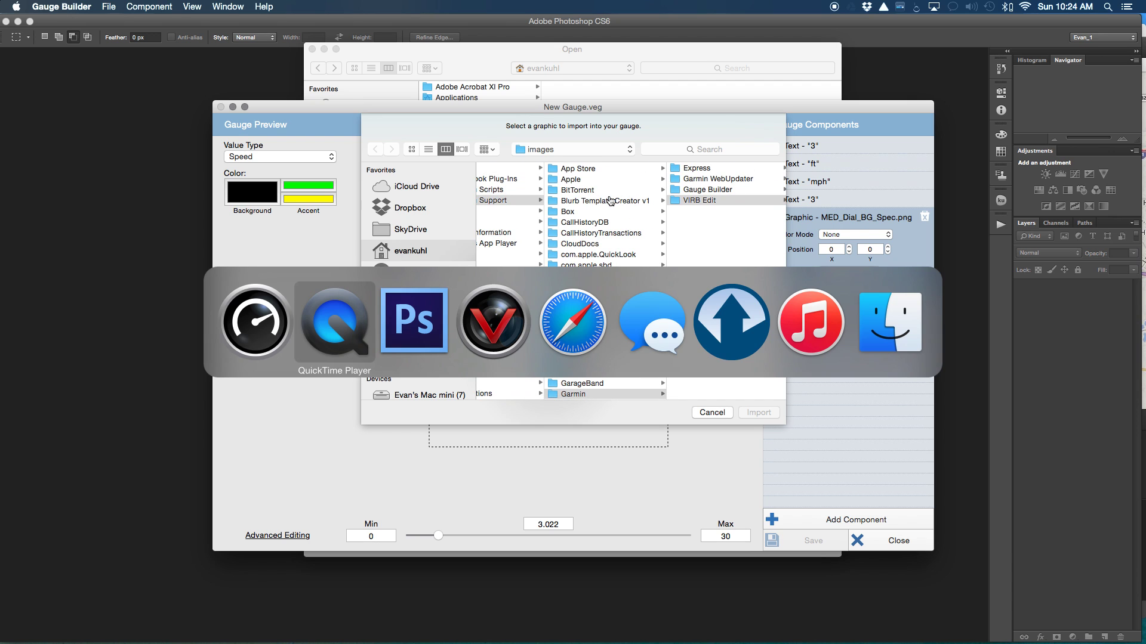
- In Photoshop's Open dialog, browse Library > Application Support > Garmin > VIRB Edit > Telemetry > Widgets > New Gauge > images
{"action": "key", "text": "super+Tab"}
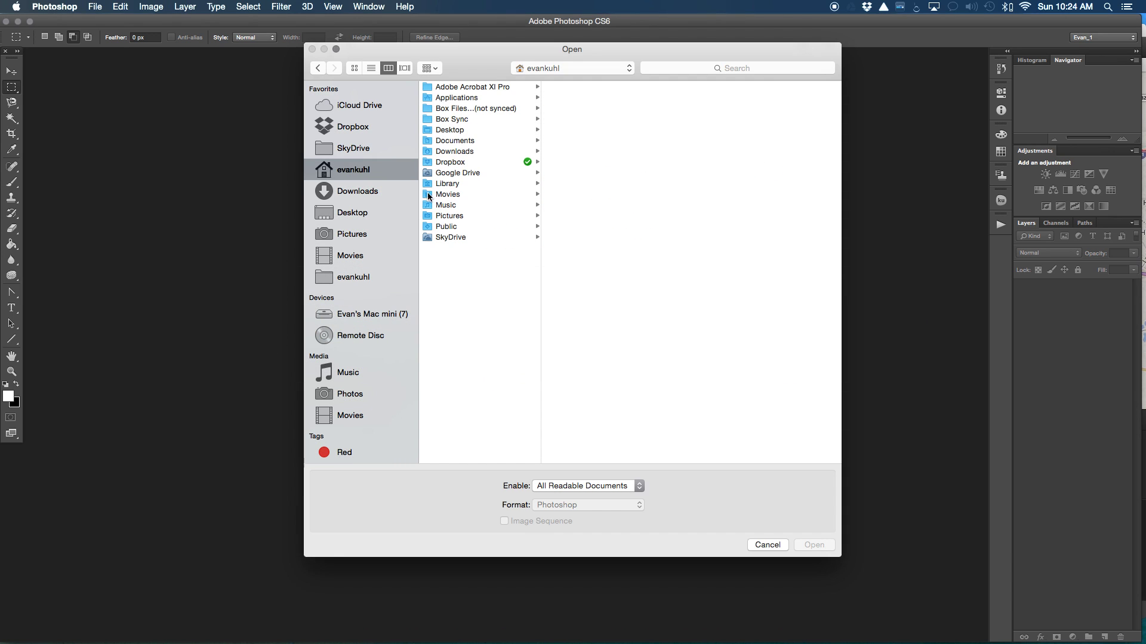
{"action": "left_click", "coordinate": [447, 185]}
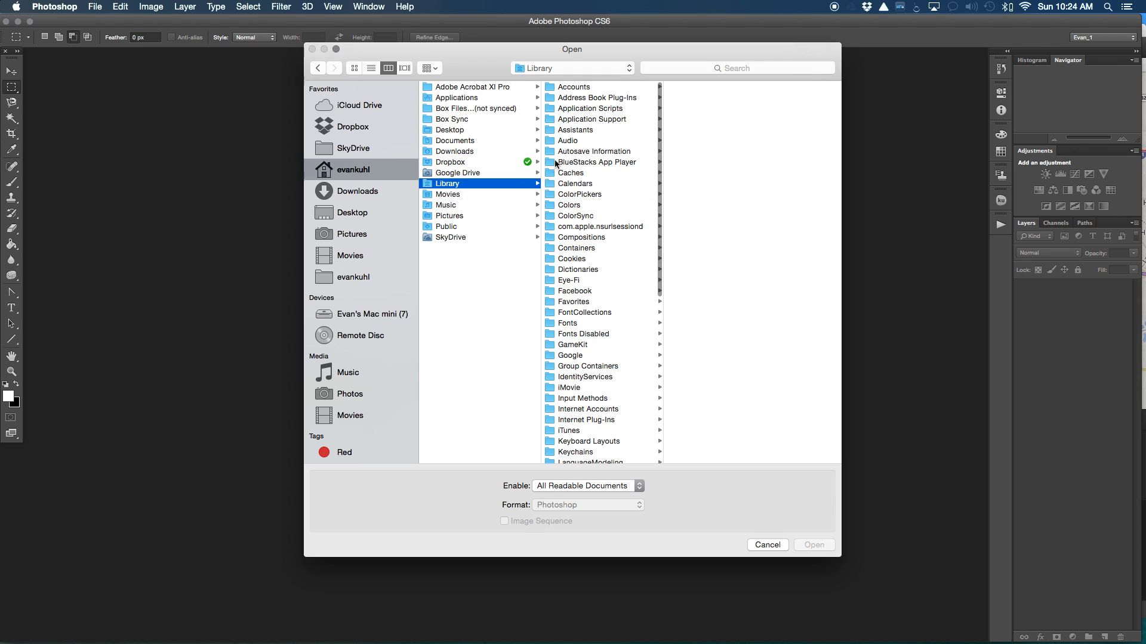
{"action": "left_click", "coordinate": [584, 120]}
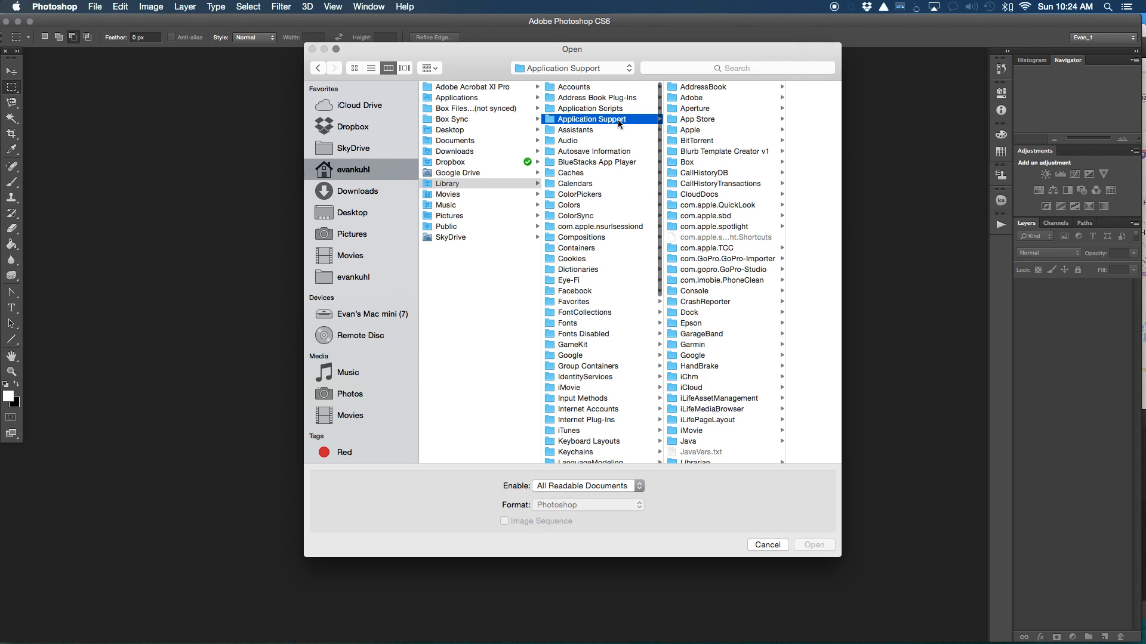
{"action": "left_click", "coordinate": [704, 345]}
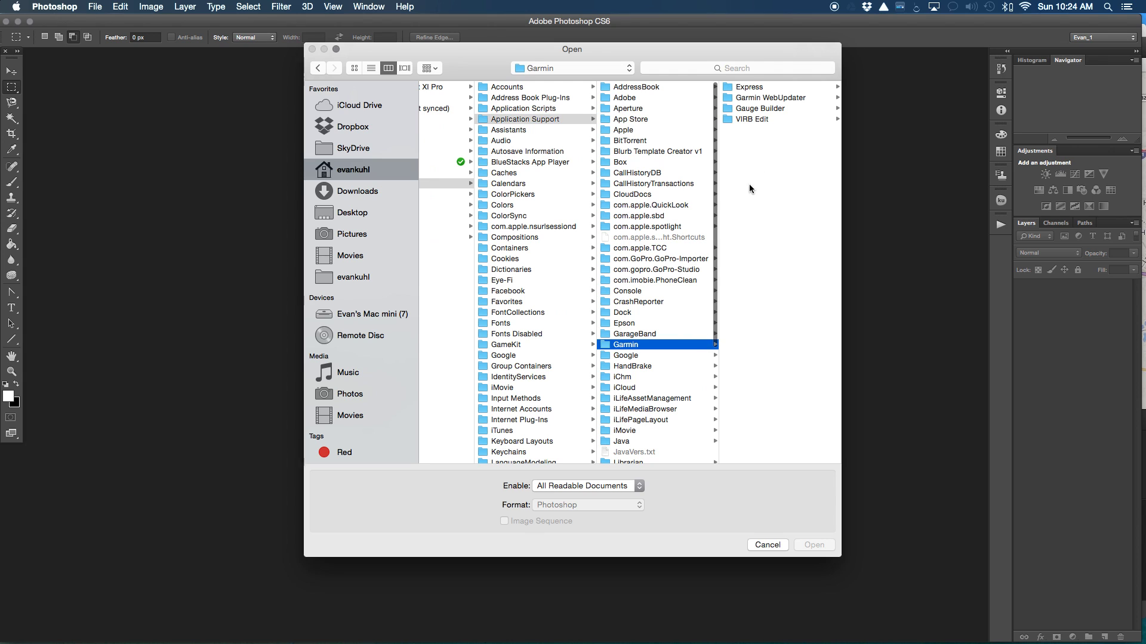
{"action": "left_click", "coordinate": [772, 120]}
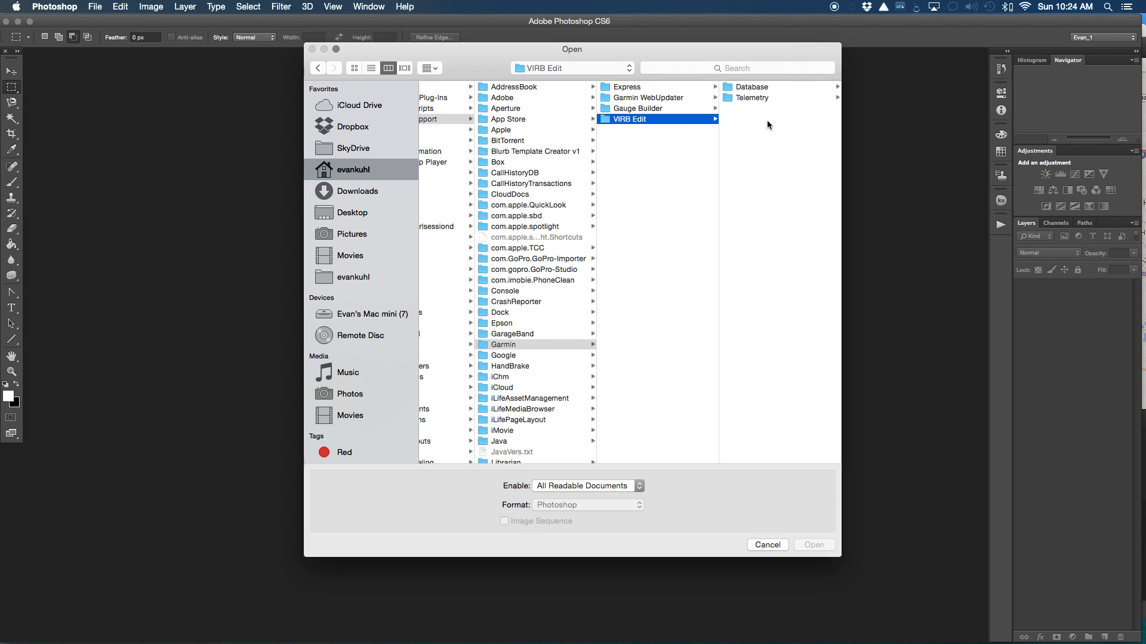
{"action": "left_click", "coordinate": [753, 99]}
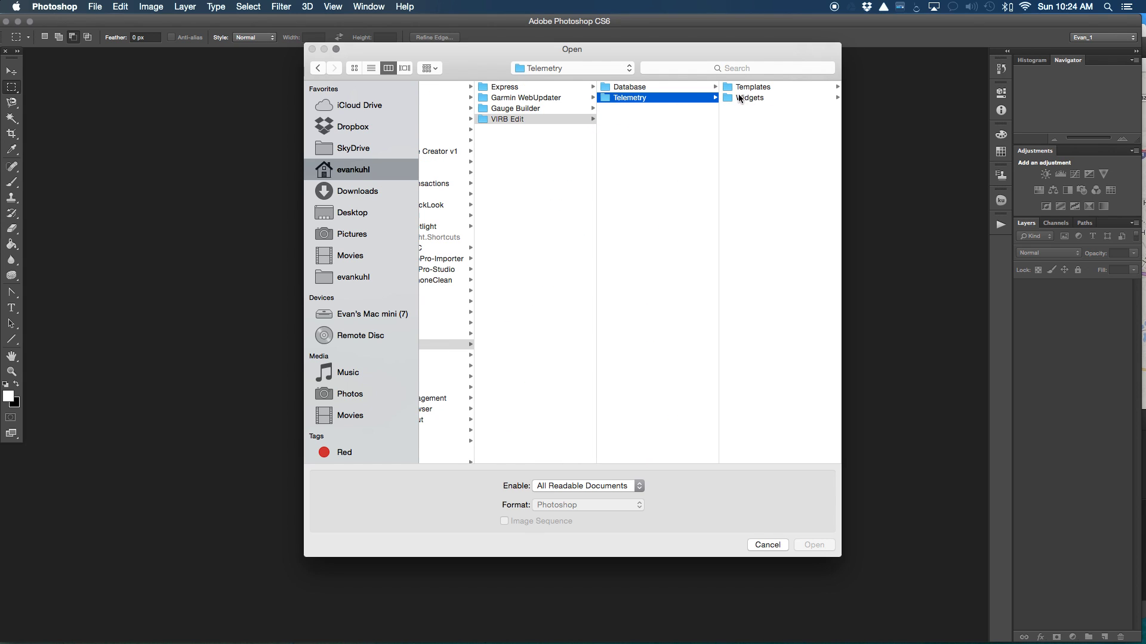
{"action": "left_click", "coordinate": [746, 88]}
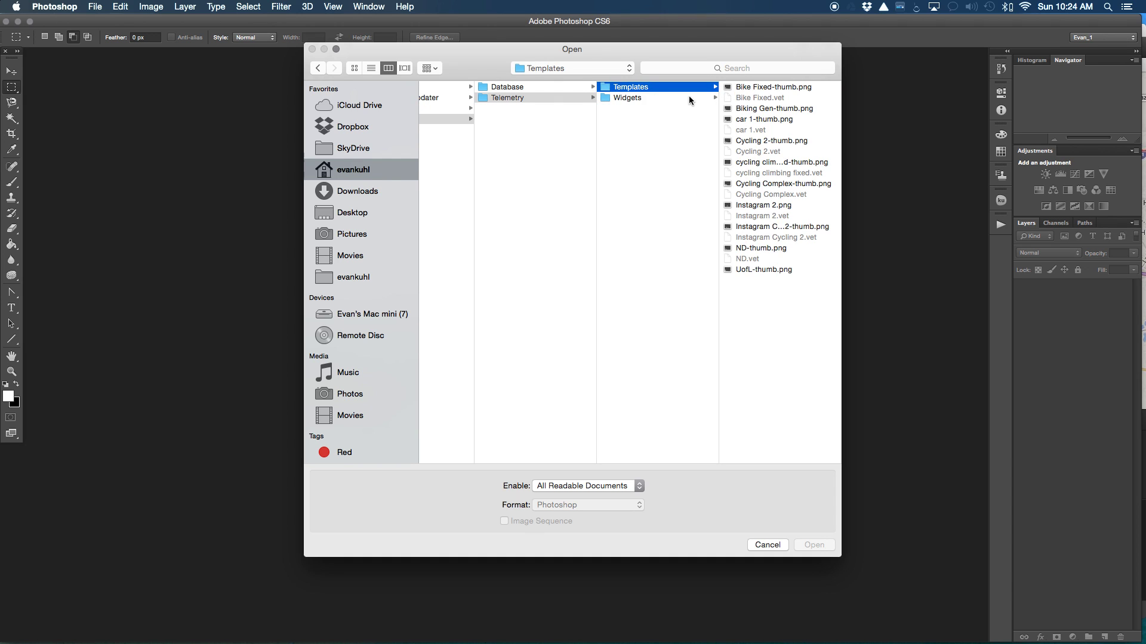
{"action": "left_click", "coordinate": [688, 98]}
{"action": "left_click", "coordinate": [752, 98]}
{"action": "left_click", "coordinate": [750, 87]}
- Select MED_Dial_BG_Spec.png in the images folder and open it
{"action": "left_click", "coordinate": [752, 87]}
{"action": "left_click", "coordinate": [753, 88]}
{"action": "scroll", "coordinate": [492, 102], "scroll_direction": "left", "scroll_amount": 3}
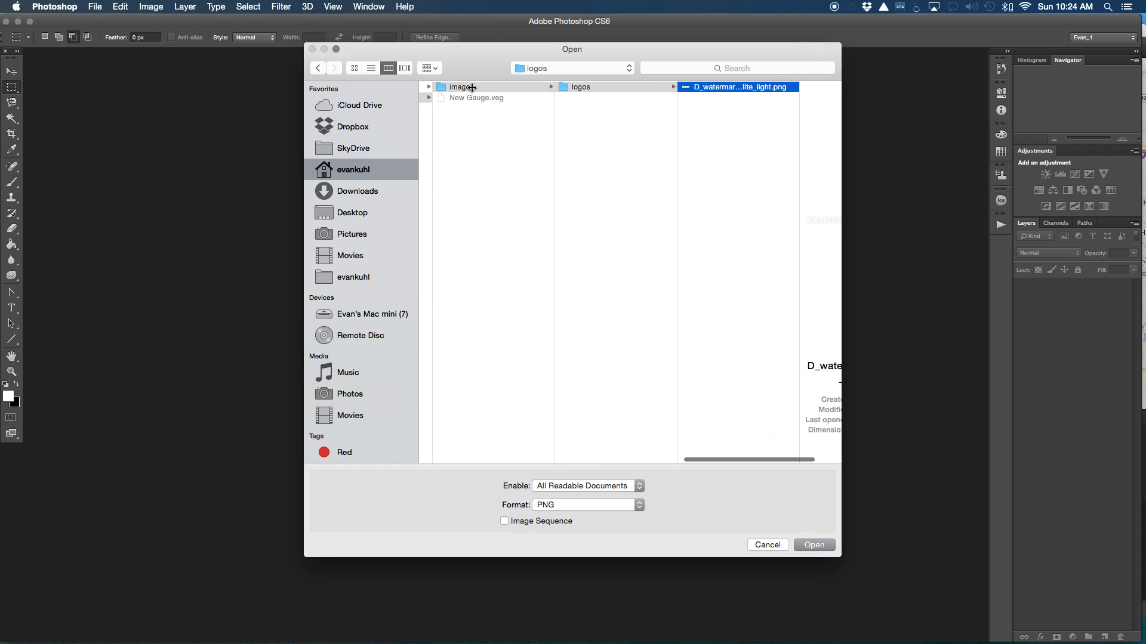
{"action": "left_click", "coordinate": [422, 88]}
{"action": "key", "text": "Right"}
{"action": "key", "text": "Right"}
{"action": "key", "text": "Down"}
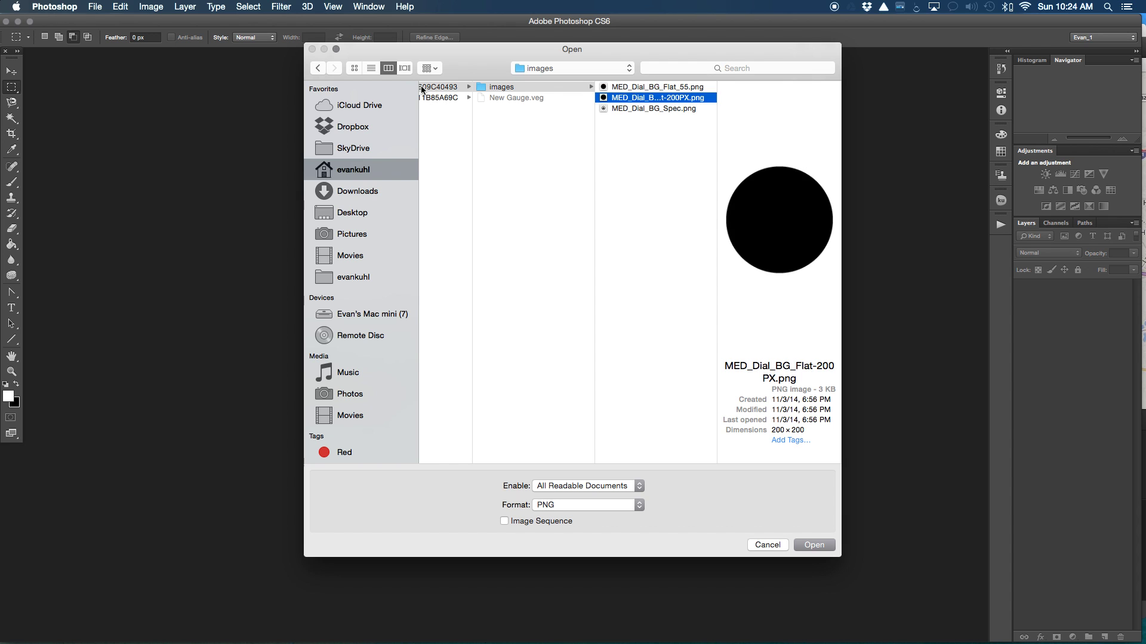
{"action": "key", "text": "Down"}
{"action": "key", "text": "Return"}
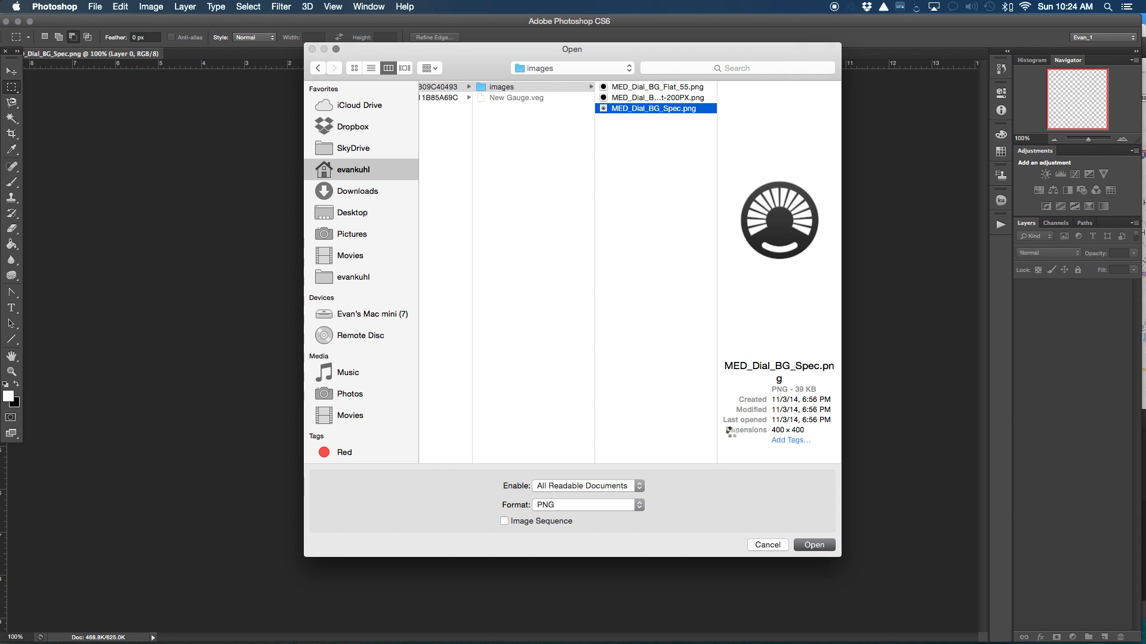
{"action": "left_click", "coordinate": [812, 544]}
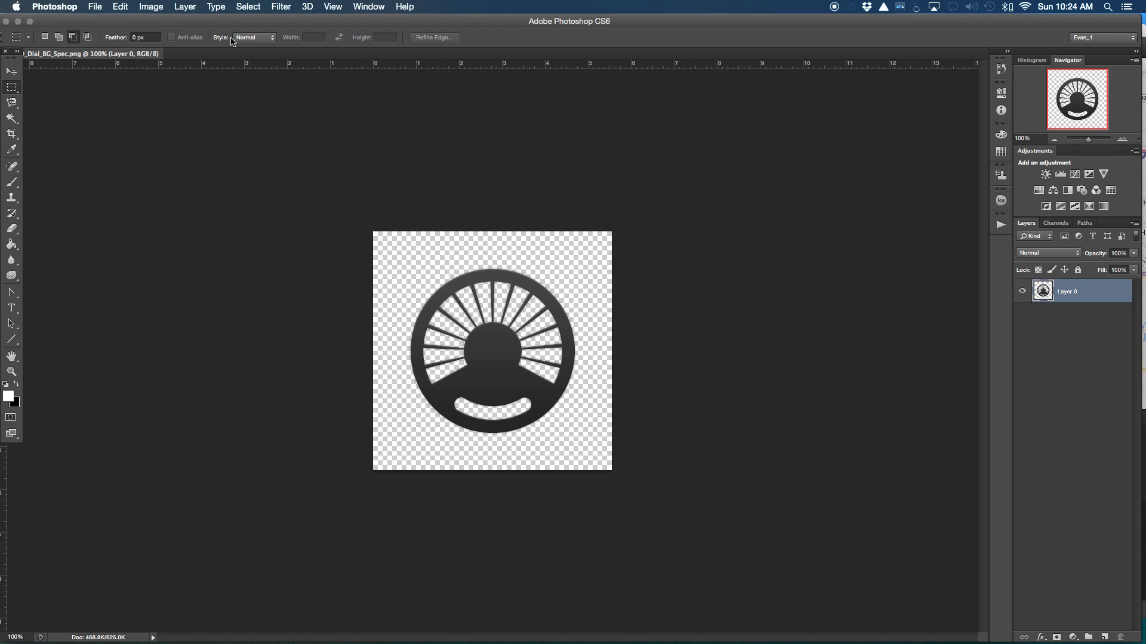
- Place the cardinal logo from Downloads into the dial document
{"action": "left_click", "coordinate": [95, 6]}
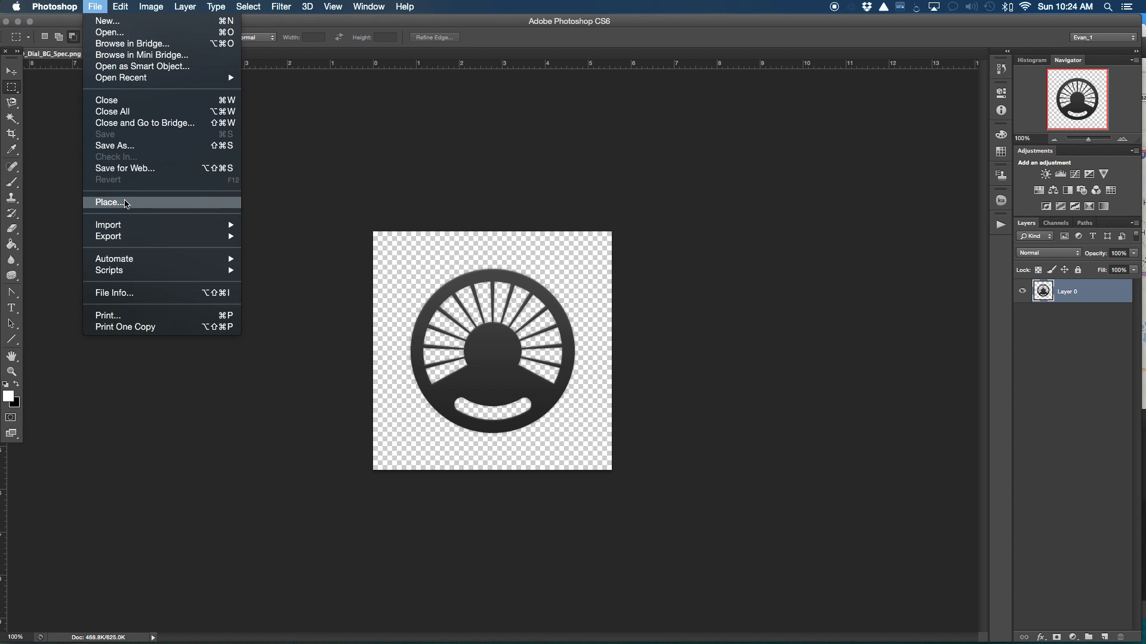
{"action": "left_click", "coordinate": [110, 202]}
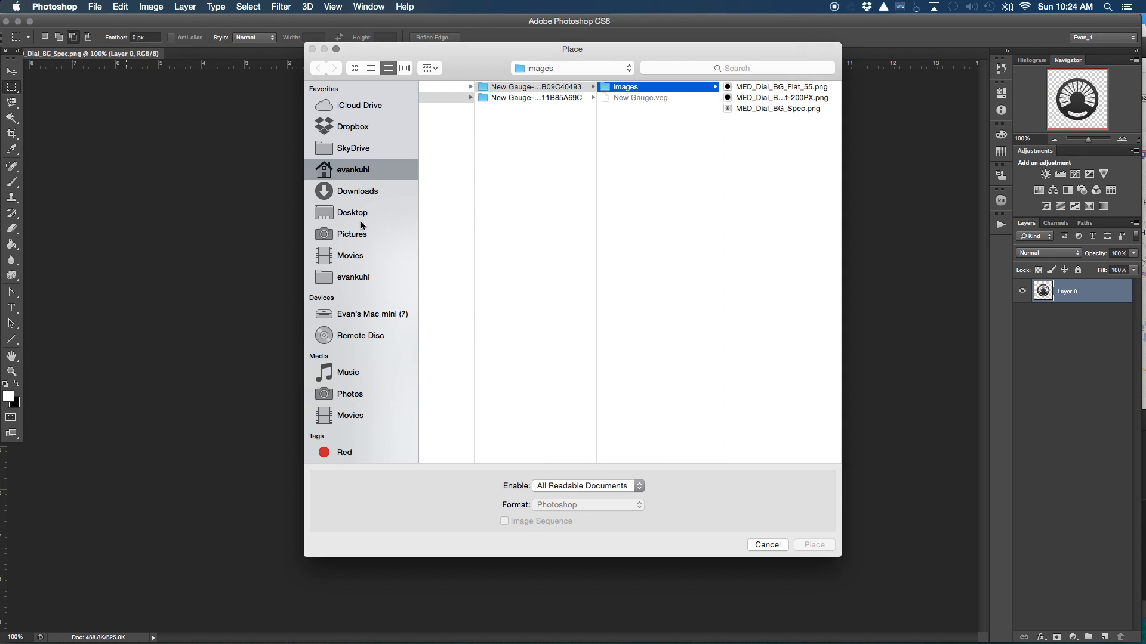
{"action": "left_click", "coordinate": [357, 191]}
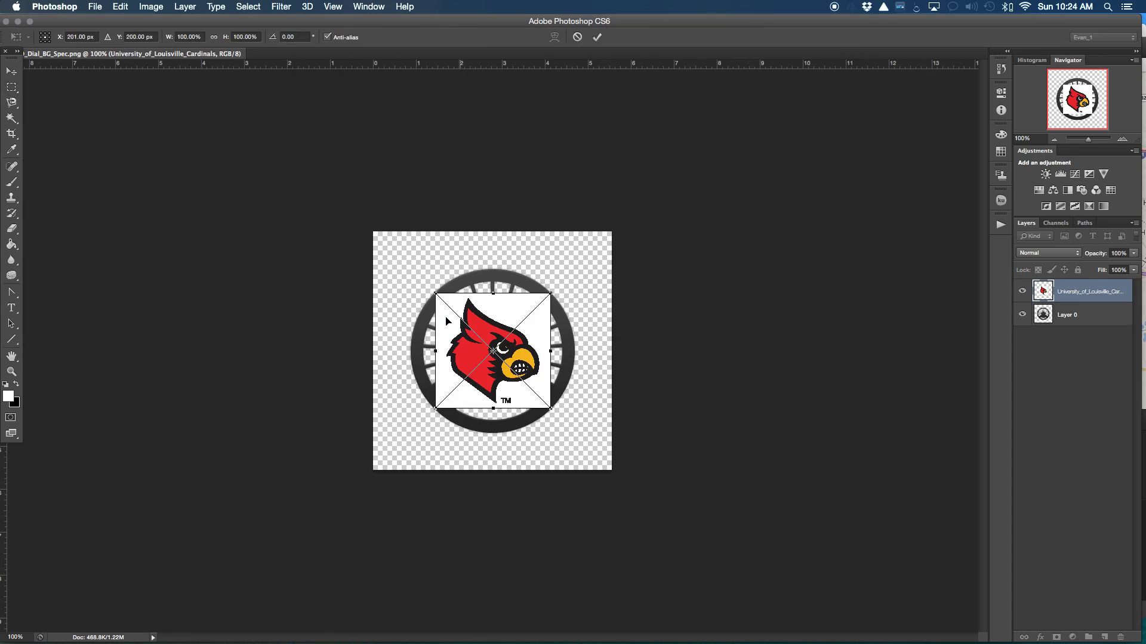
{"action": "key", "text": "Return"}
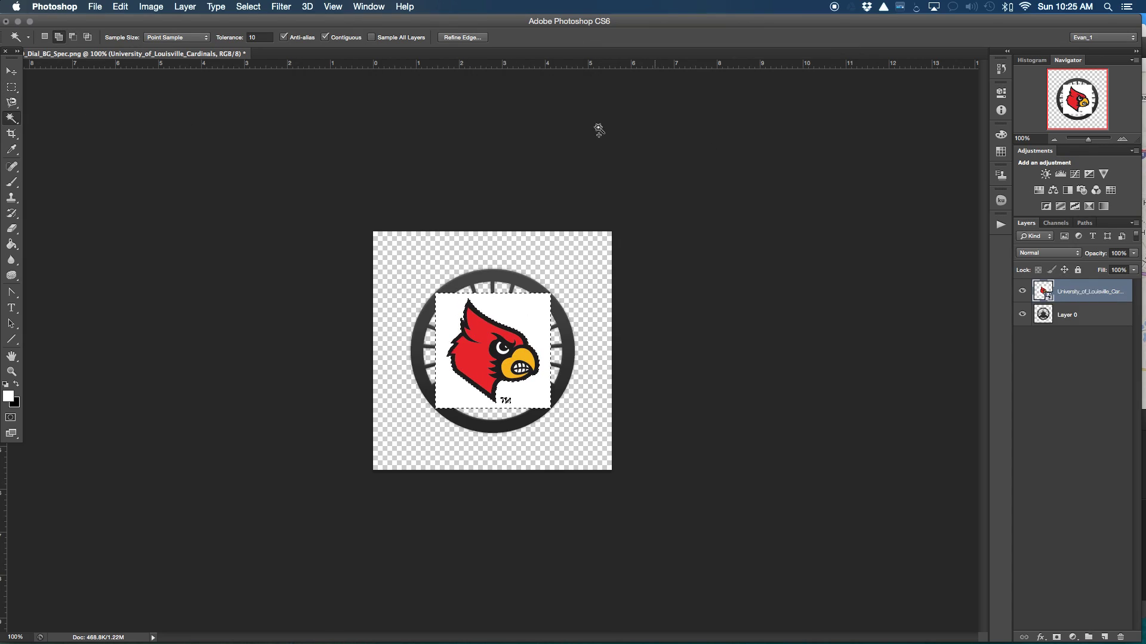
- Give the cardinal layer a stroke outline and begin saving the image as a new file
{"action": "right_click", "coordinate": [1074, 291]}
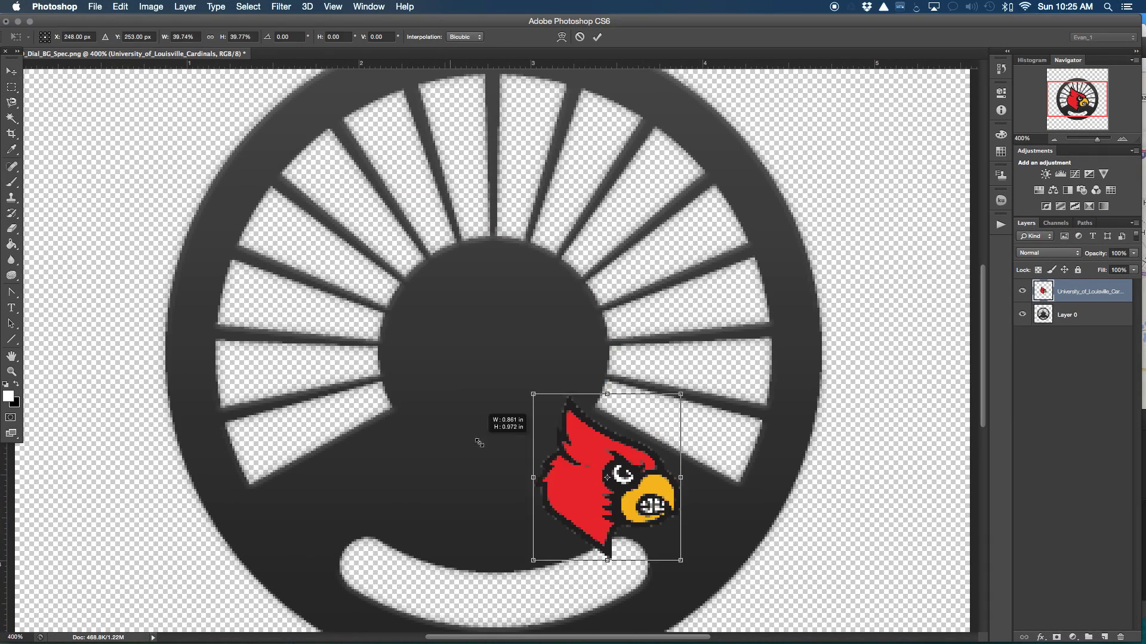
{"action": "key", "text": "super+Tab"}
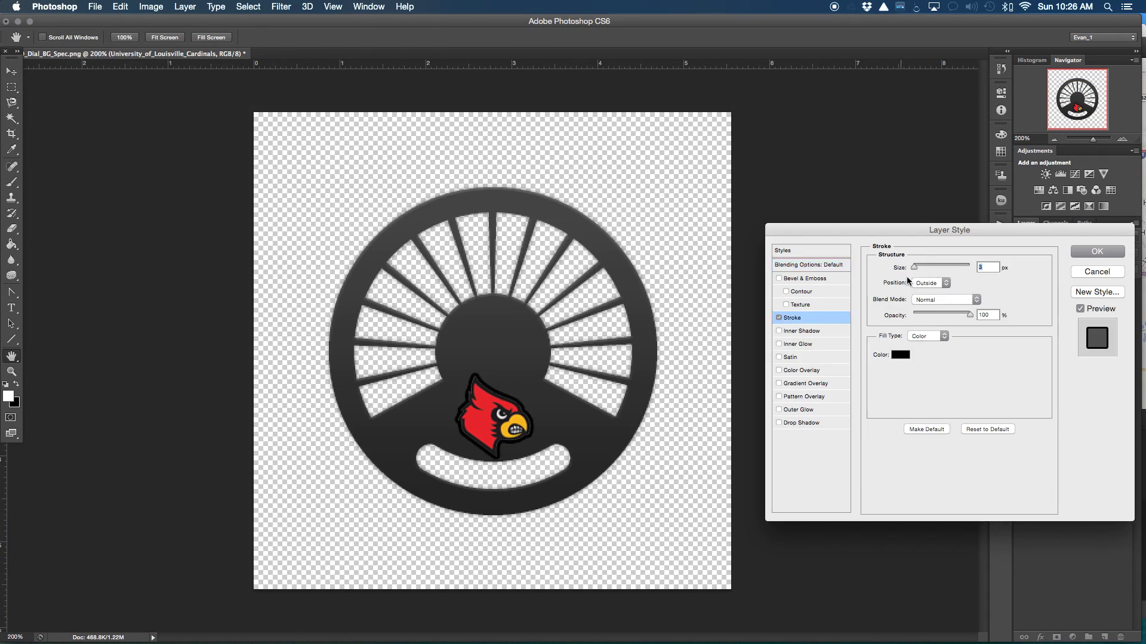
{"action": "left_click", "coordinate": [1097, 252]}
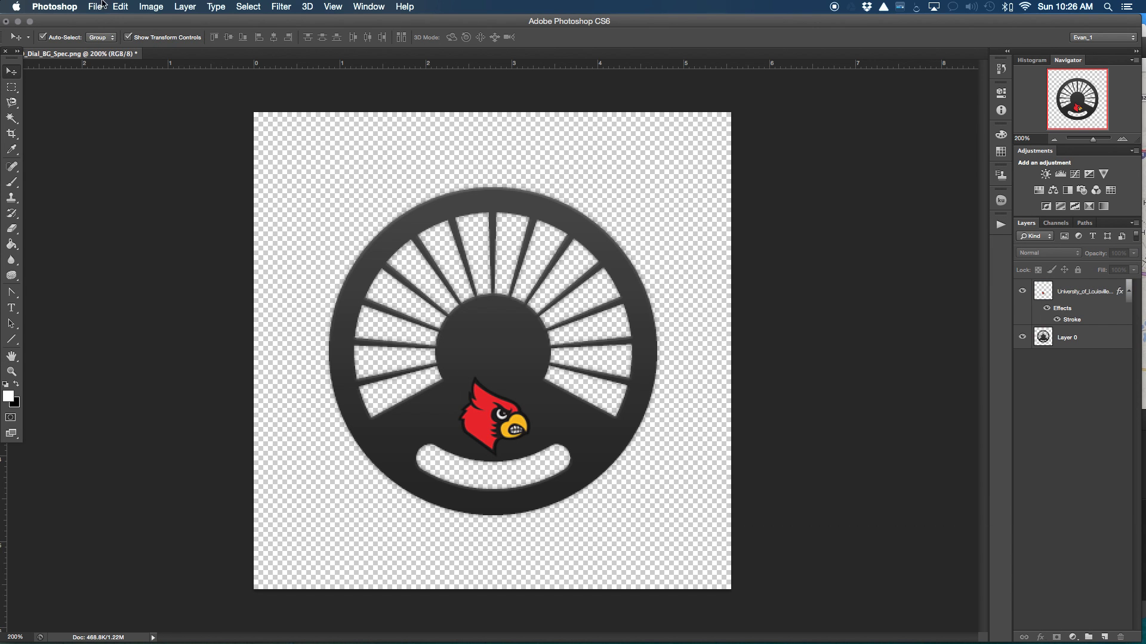
{"action": "key", "text": "super+shift+s"}
{"action": "left_click", "coordinate": [591, 374]}
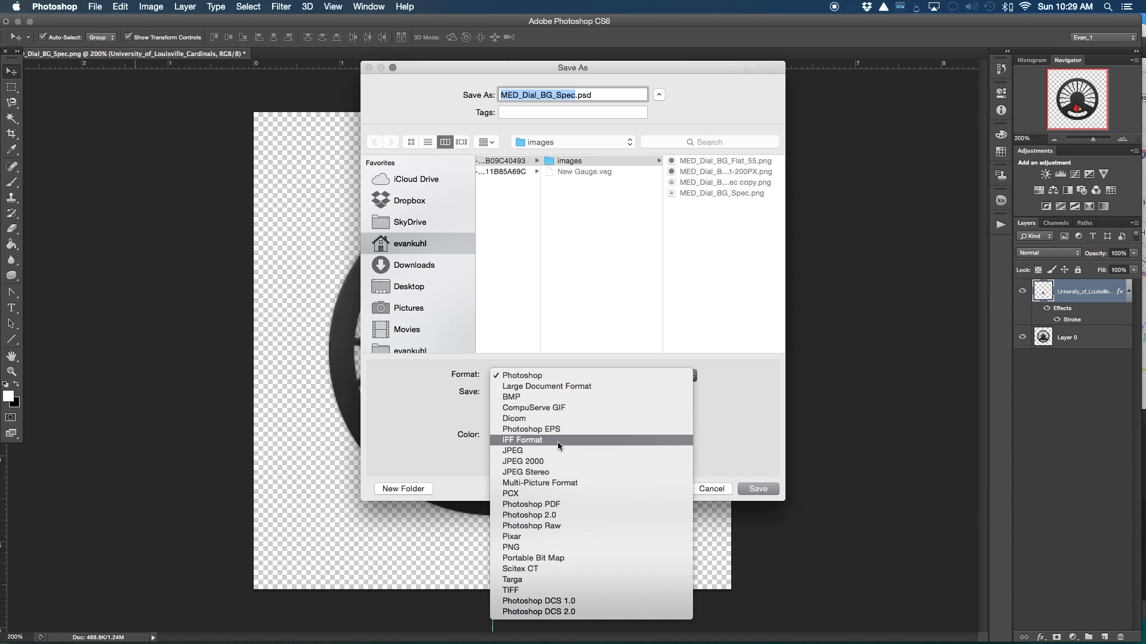
- Save the dial as a PNG copy replacing the old one, and import it as the dial graphic's source
{"action": "left_click", "coordinate": [572, 547]}
{"action": "key", "text": "Return"}
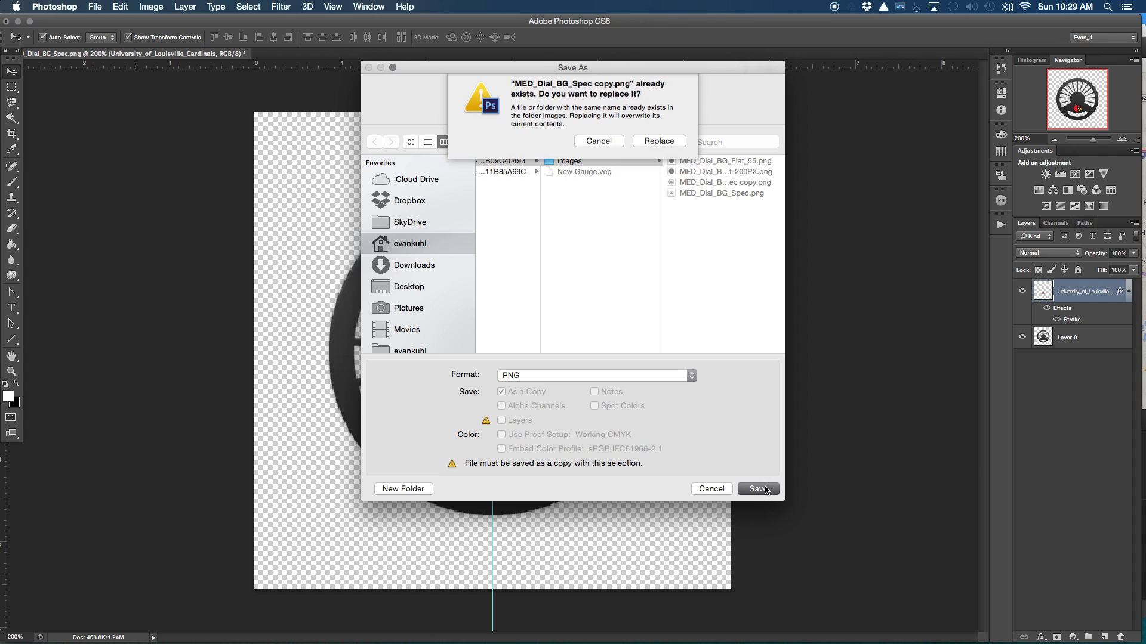
{"action": "left_click", "coordinate": [659, 146]}
{"action": "left_click", "coordinate": [620, 210]}
{"action": "key", "text": "super+Tab"}
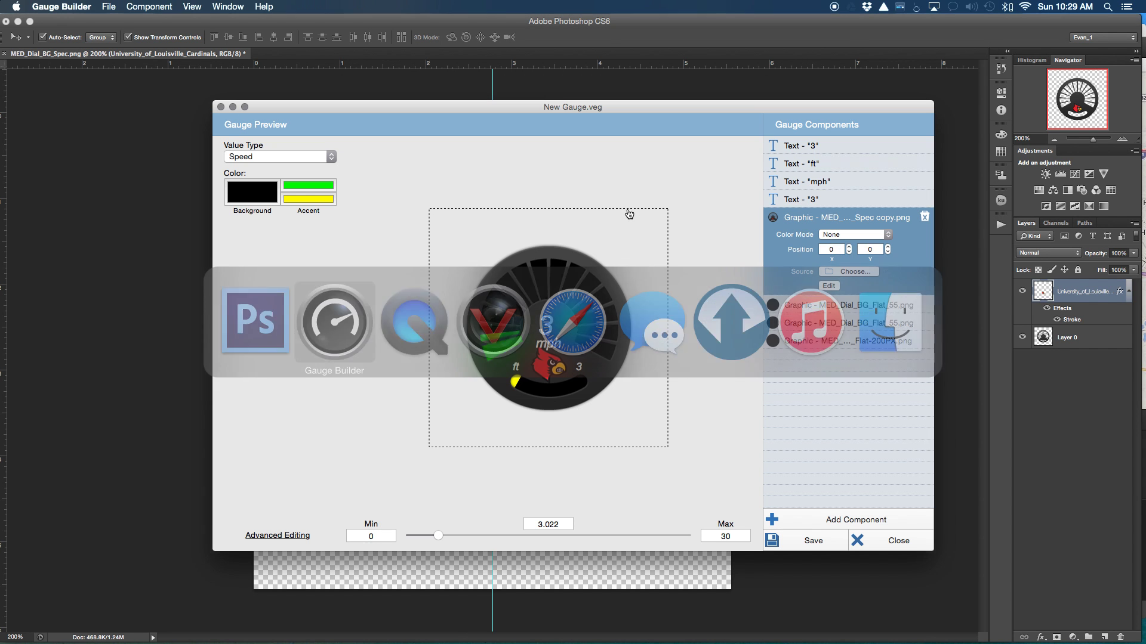
{"action": "left_click", "coordinate": [860, 273]}
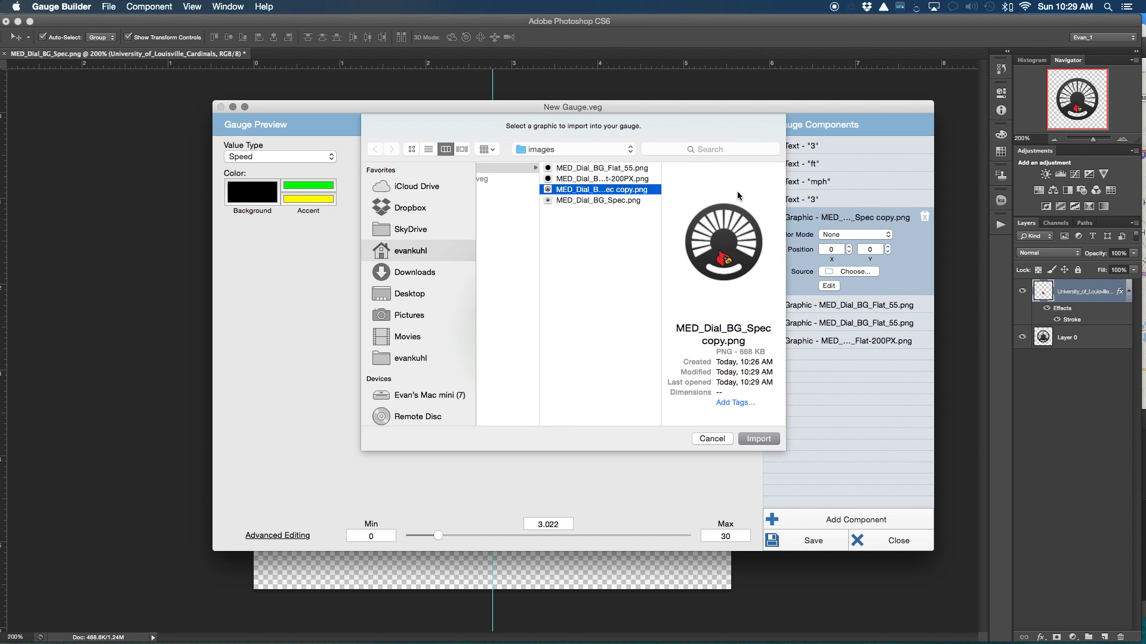
{"action": "key", "text": "Return"}
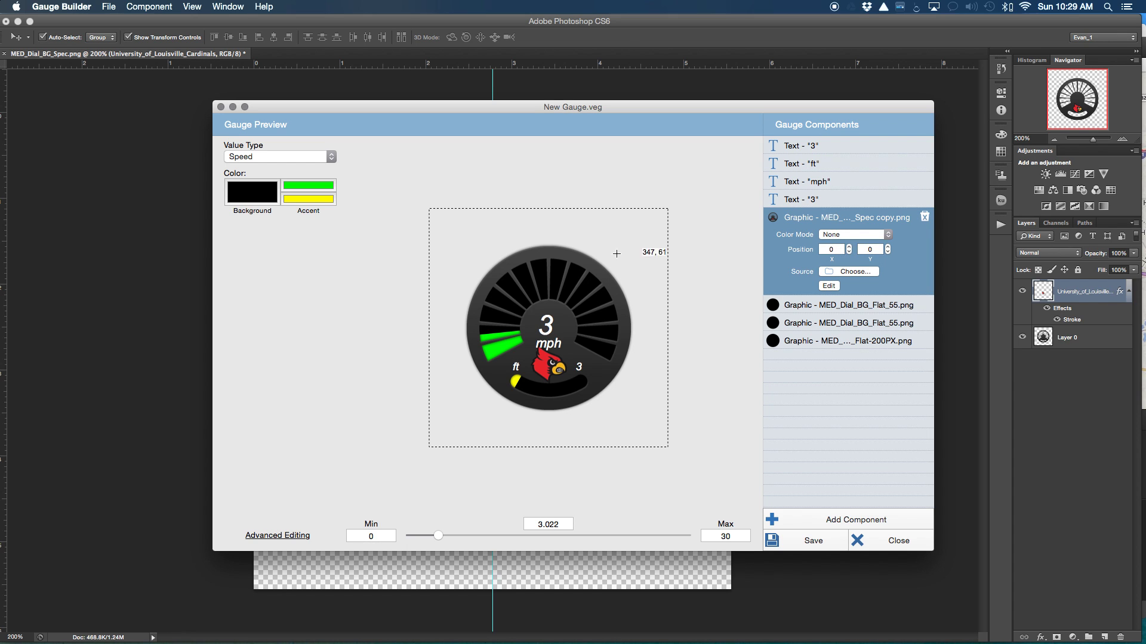
- Review the mph text settings, leaving Auto mode, text type, value and label unchanged
{"action": "left_click", "coordinate": [812, 181]}
{"action": "left_click", "coordinate": [850, 200]}
{"action": "left_click", "coordinate": [848, 199]}
{"action": "left_click", "coordinate": [851, 226]}
{"action": "left_click", "coordinate": [787, 234]}
{"action": "left_click", "coordinate": [833, 242]}
{"action": "left_click", "coordinate": [833, 245]}
{"action": "left_click", "coordinate": [833, 263]}
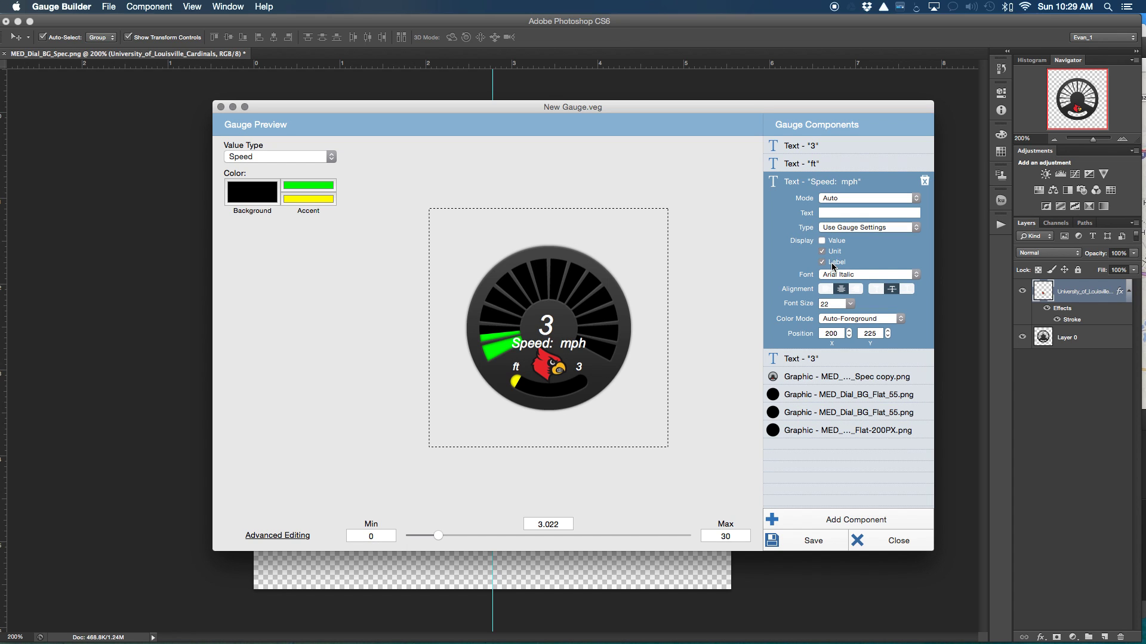
{"action": "left_click", "coordinate": [834, 263]}
- Set the mph text to font size 18 and adjust its Y position nearer the speed number
{"action": "left_click", "coordinate": [849, 305]}
{"action": "left_click", "coordinate": [836, 396]}
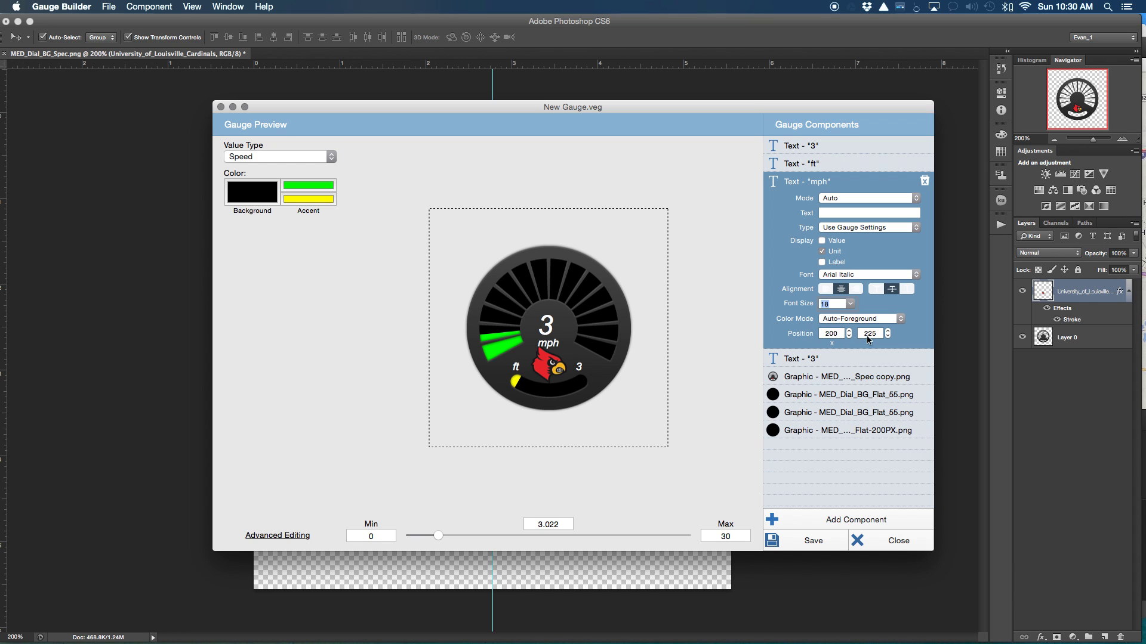
{"action": "left_click", "coordinate": [887, 336]}
{"action": "left_click", "coordinate": [887, 336]}
{"action": "left_click", "coordinate": [887, 336]}
{"action": "left_click", "coordinate": [887, 336]}
{"action": "left_click", "coordinate": [887, 337]}
{"action": "left_click", "coordinate": [887, 337]}
{"action": "left_click", "coordinate": [887, 337]}
{"action": "left_click", "coordinate": [887, 332]}
{"action": "left_click", "coordinate": [887, 331]}
{"action": "left_click", "coordinate": [887, 332]}
- Select the large central speed number, close the stray file dialog, and return to Photoshop's File menu
{"action": "double_click", "coordinate": [521, 314]}
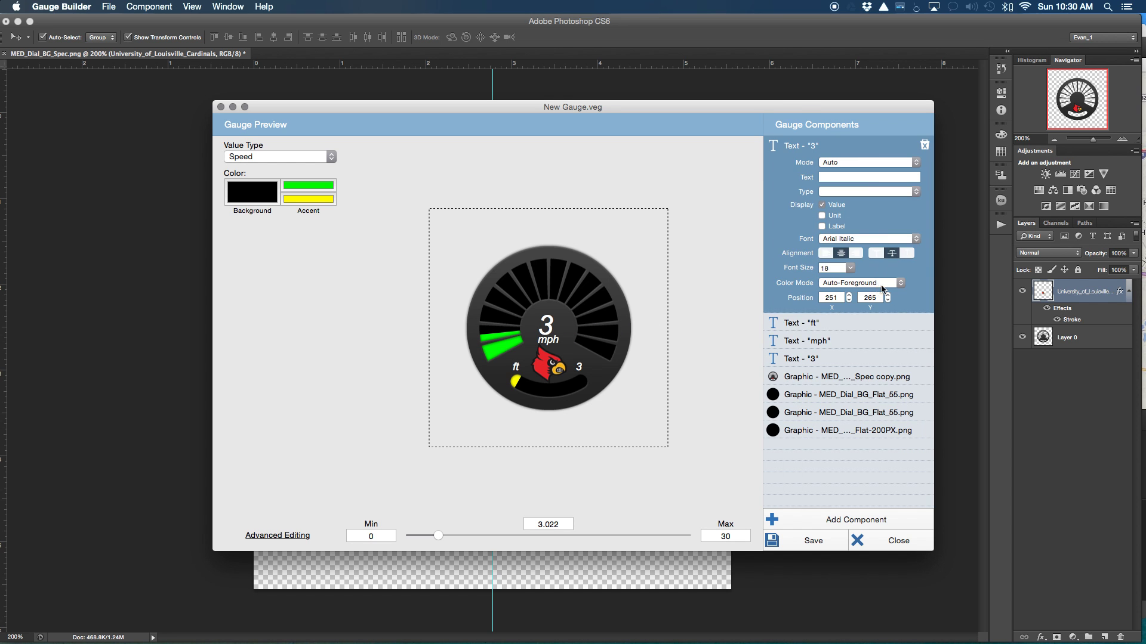
{"action": "left_click", "coordinate": [444, 233]}
{"action": "left_click", "coordinate": [713, 434]}
{"action": "key", "text": "super+Tab"}
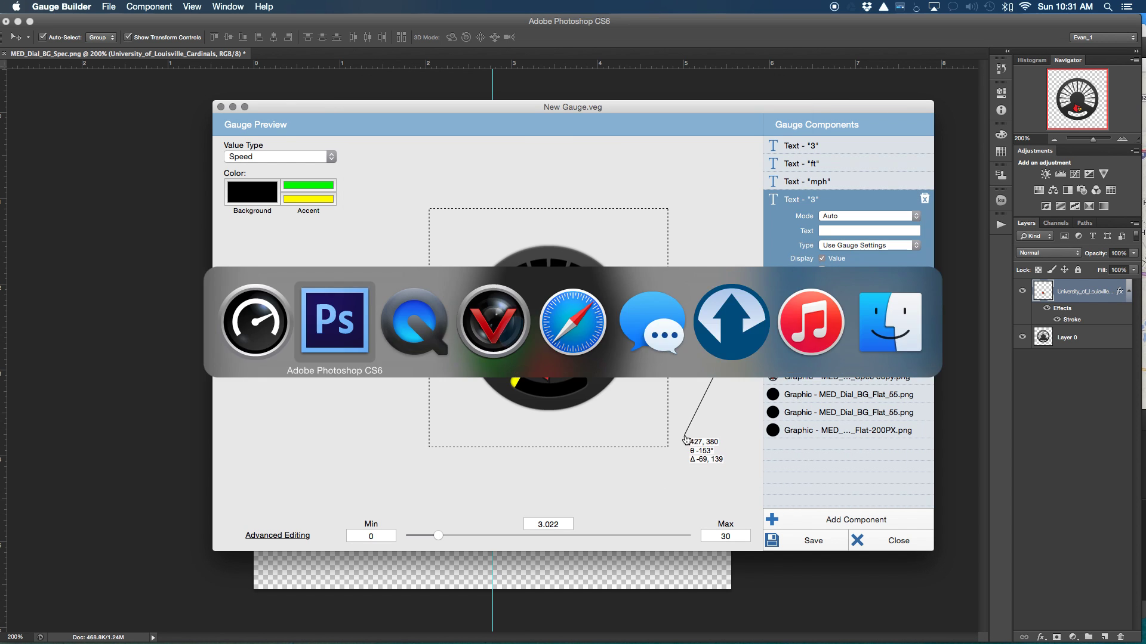
{"action": "left_click", "coordinate": [94, 7]}
- Delete the cardinal head layer and place the University of Louisville wordmark image from the uofl jerseys folder
{"action": "key", "text": "Escape"}
{"action": "key", "text": "BackSpace"}
{"action": "left_click", "coordinate": [95, 6]}
{"action": "left_click", "coordinate": [113, 202]}
{"action": "left_click", "coordinate": [346, 169]}
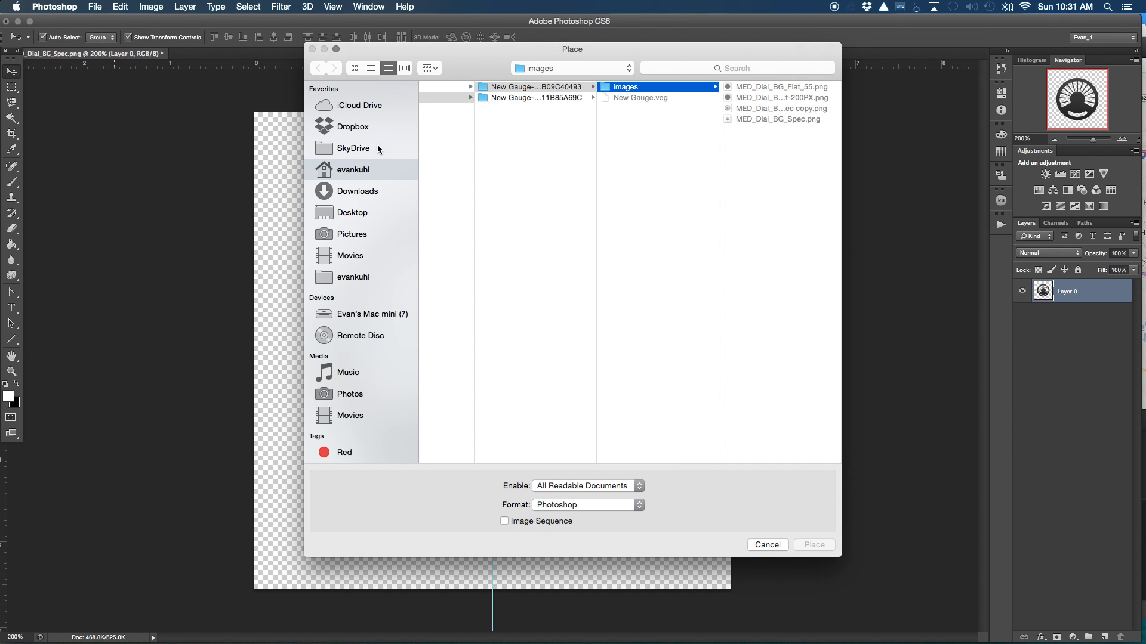
{"action": "left_click", "coordinate": [454, 140]}
{"action": "left_click", "coordinate": [577, 194]}
{"action": "left_click", "coordinate": [703, 97]}
{"action": "double_click", "coordinate": [656, 334]}
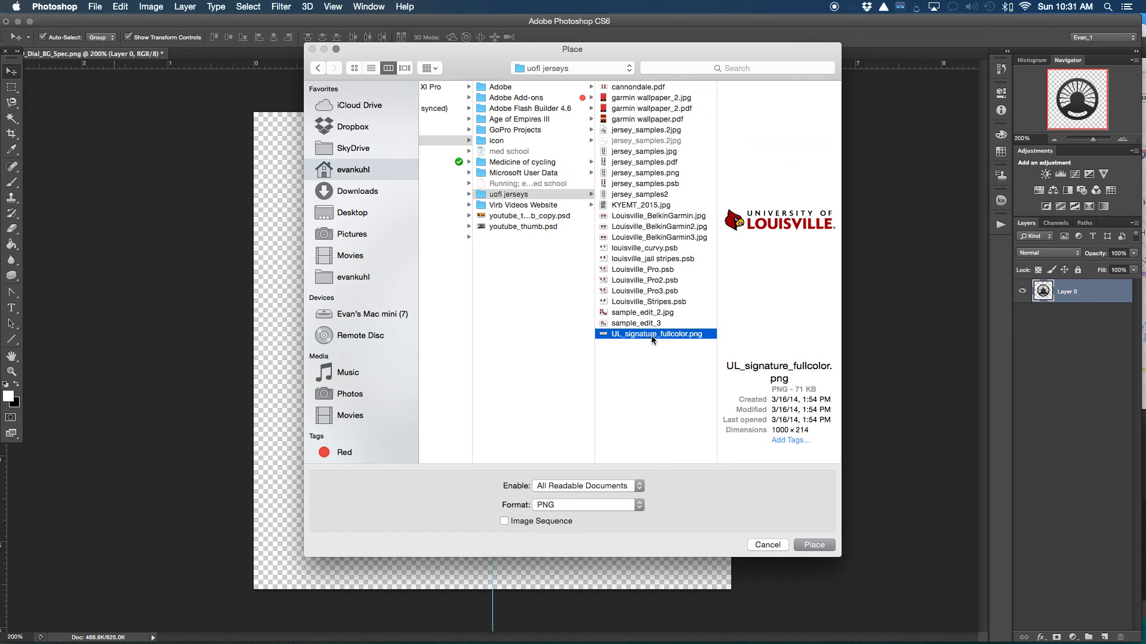
{"action": "key", "text": "Return"}
- Rasterize the placed wordmark layer and delete its cardinal portion with a rectangular marquee
{"action": "left_click", "coordinate": [185, 7]}
{"action": "mouse_move", "coordinate": [208, 225]}
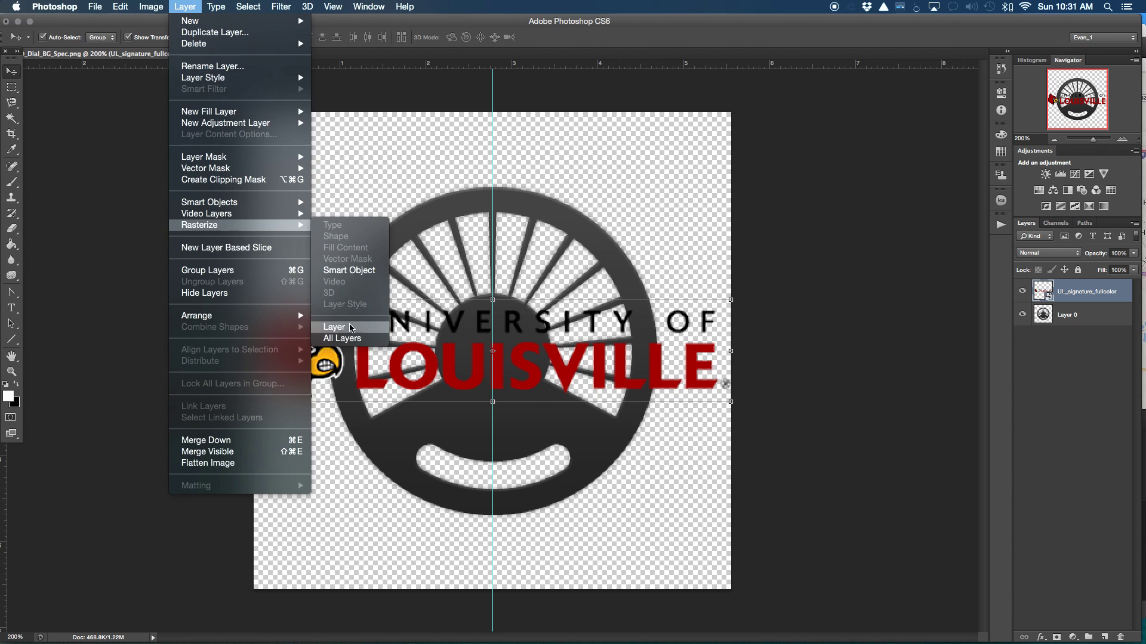
{"action": "left_click", "coordinate": [343, 327]}
{"action": "key", "text": "m"}
{"action": "left_click_drag", "start_coordinate": [239, 102], "coordinate": [353, 498]}
{"action": "key", "text": "Delete"}
{"action": "key", "text": "super+d"}
- Move the wordmark to the bottom of the canvas and shrink it to fit the bottom edge
{"action": "key", "text": "v"}
{"action": "mouse_move", "coordinate": [769, 380]}
{"action": "left_mouse_down"}
{"action": "mouse_move", "coordinate": [743, 576]}
{"action": "mouse_move", "coordinate": [693, 588]}
{"action": "left_mouse_up"}
{"action": "left_click_drag", "start_coordinate": [537, 555], "coordinate": [478, 555]}
{"action": "key", "text": "Return"}
- Delete the wheel dial layer and save the wordmark-only image as uofltext.png
{"action": "left_click", "coordinate": [1038, 316]}
{"action": "key", "text": "Delete"}
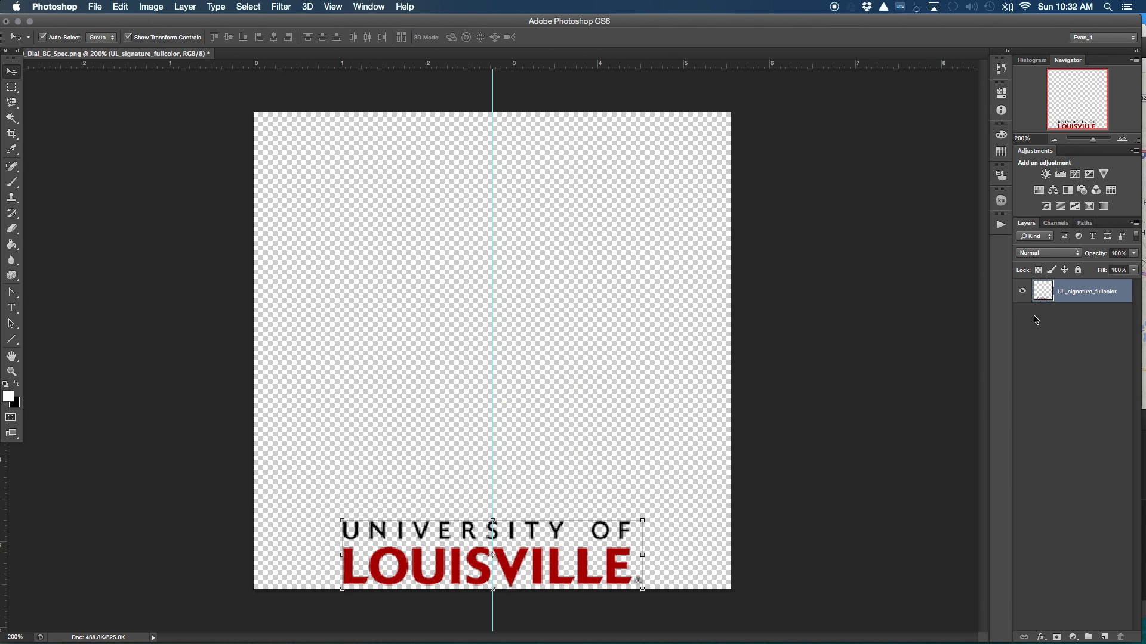
{"action": "key", "text": "shift+super+s"}
{"action": "key", "text": "Return"}
{"action": "key", "text": "super+Tab"}
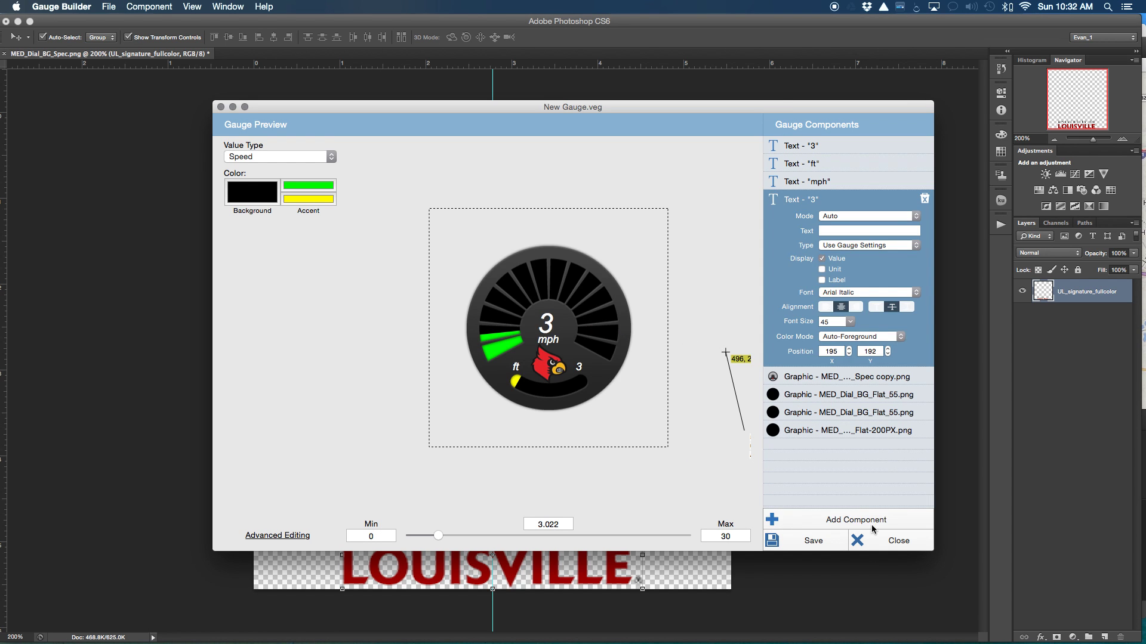
{"action": "left_click", "coordinate": [737, 366]}
- Import uofltext.png as a new graphic component beneath the dial and save the gauge
{"action": "key", "text": "Return"}
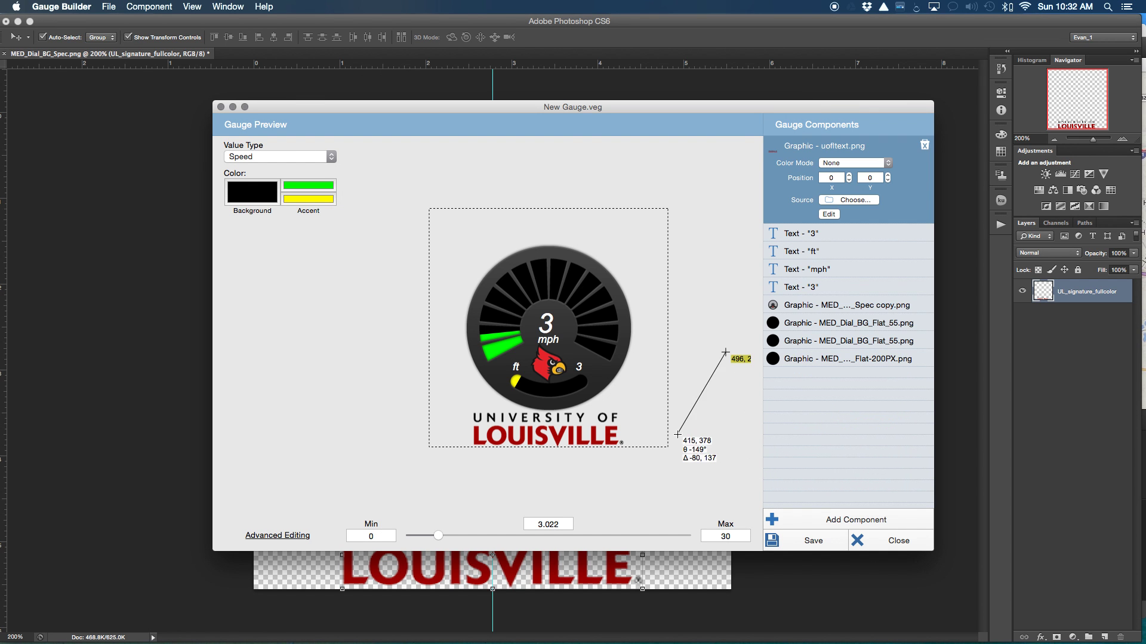
{"action": "left_click", "coordinate": [835, 547]}
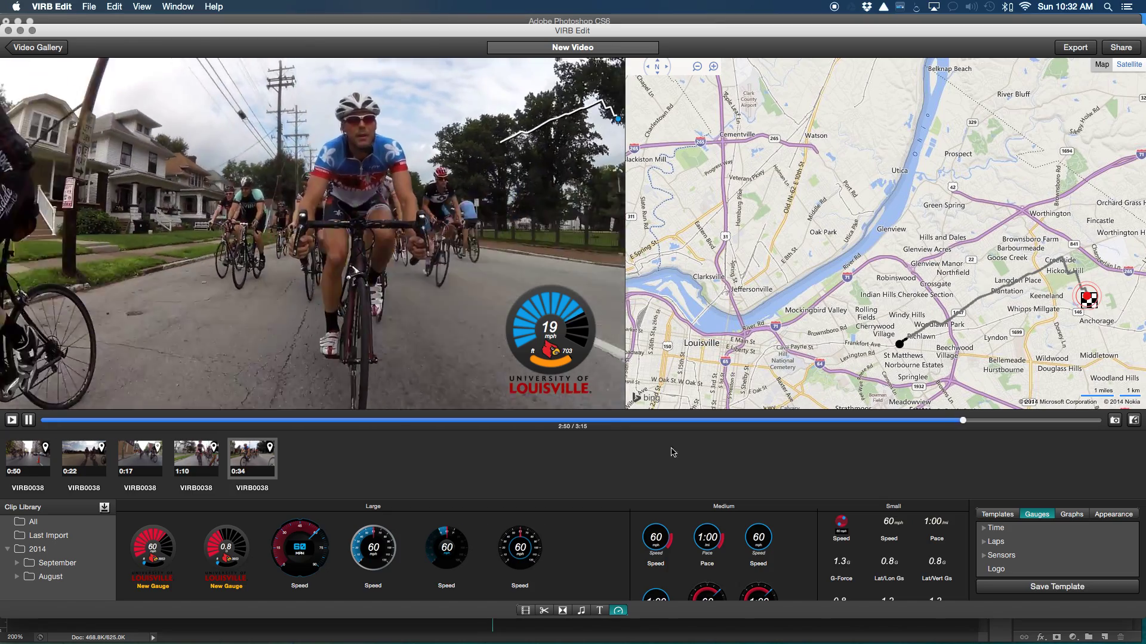
{"action": "left_click", "coordinate": [1105, 517]}
- Set both Accent 2 Color and Accent Color to red on the Louisville gauge overlay
{"action": "left_click", "coordinate": [1023, 542]}
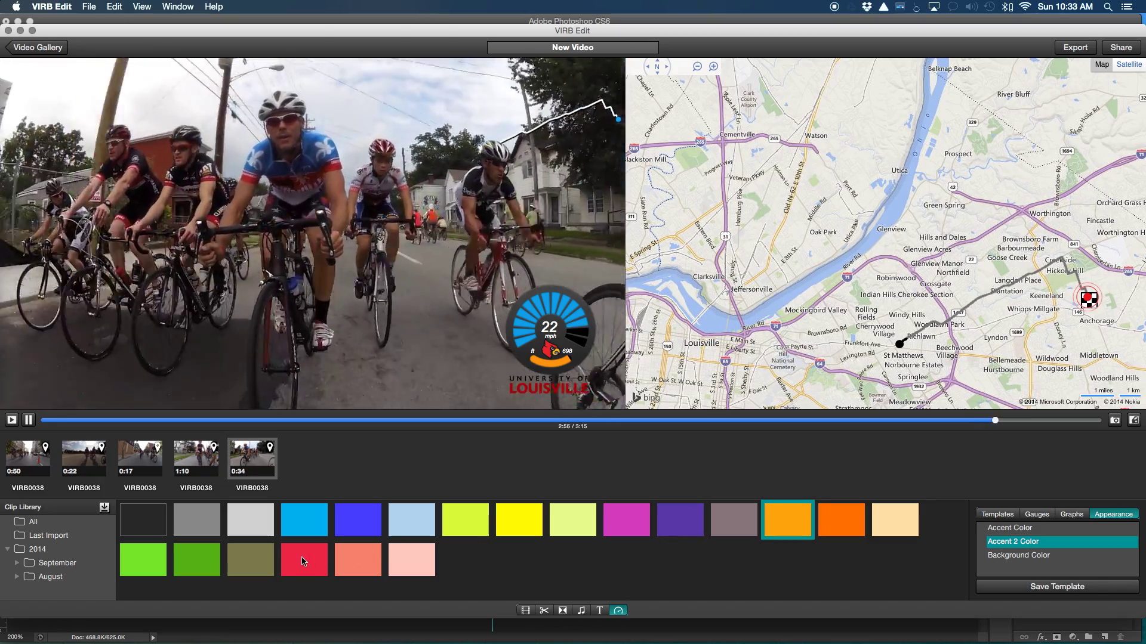
{"action": "left_click", "coordinate": [304, 562]}
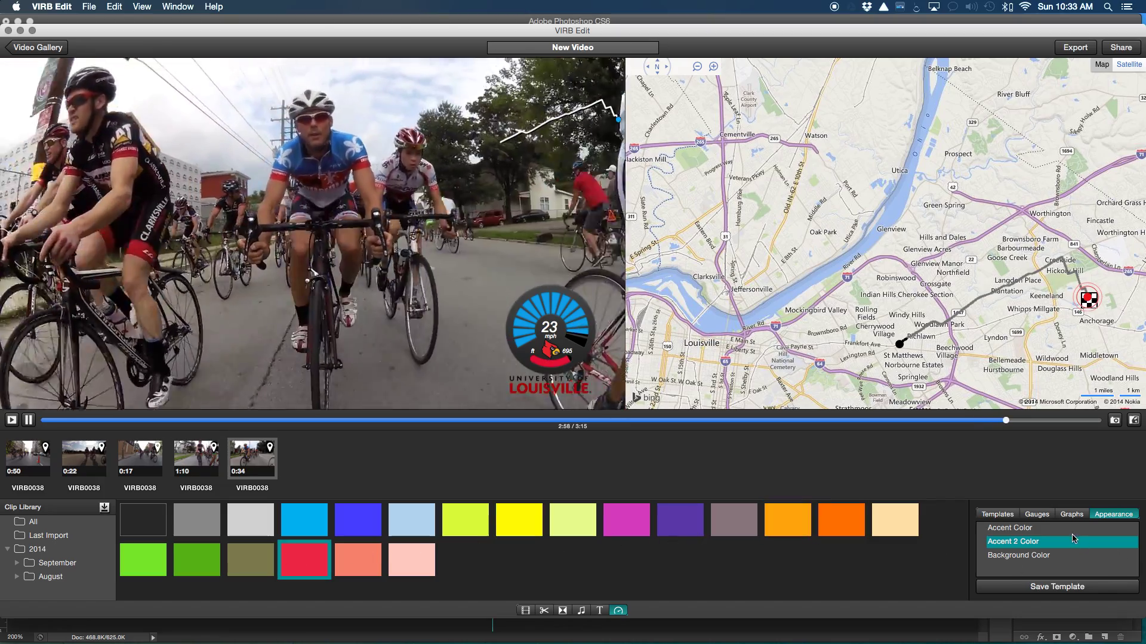
{"action": "left_click", "coordinate": [1072, 529]}
{"action": "left_click", "coordinate": [310, 571]}
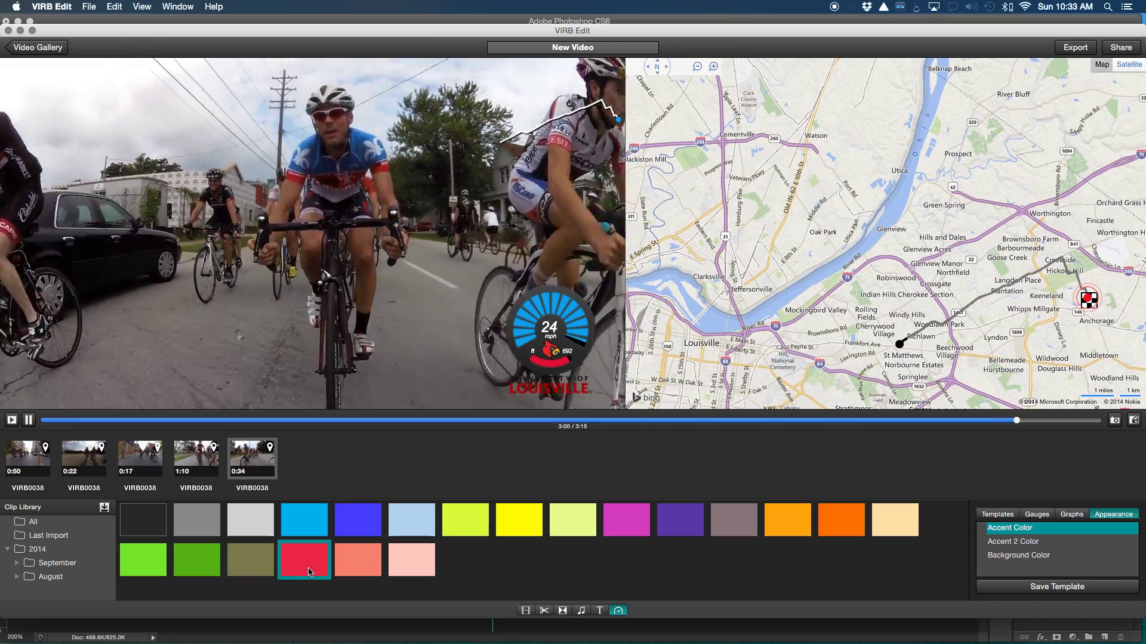
{"action": "left_click", "coordinate": [136, 519]}
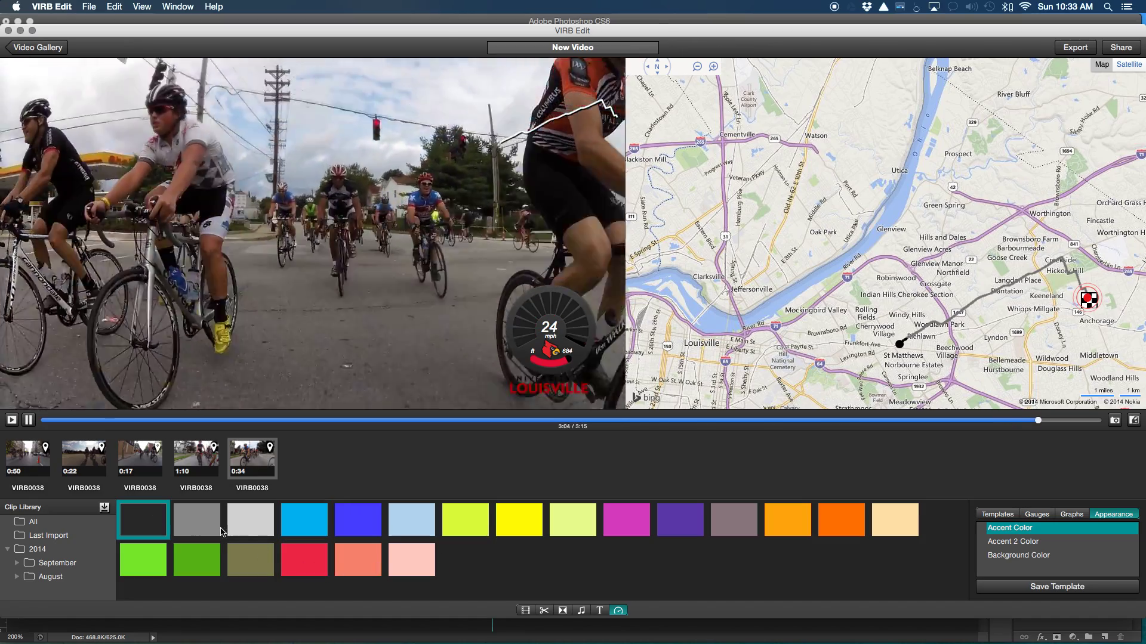
{"action": "left_click", "coordinate": [259, 527]}
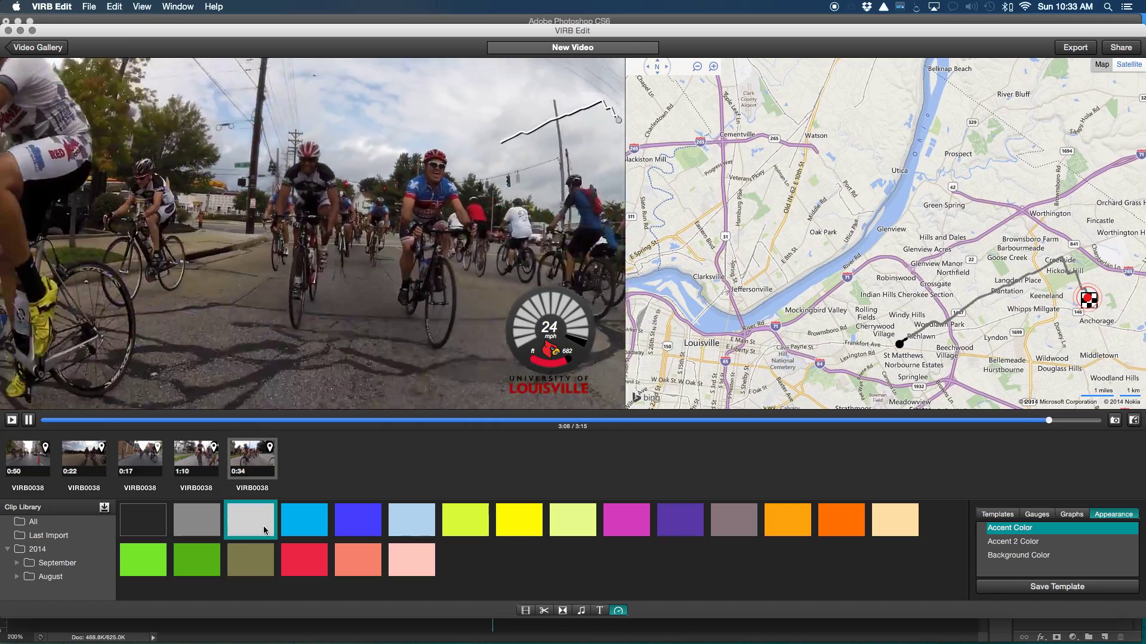
{"action": "left_click", "coordinate": [302, 558]}
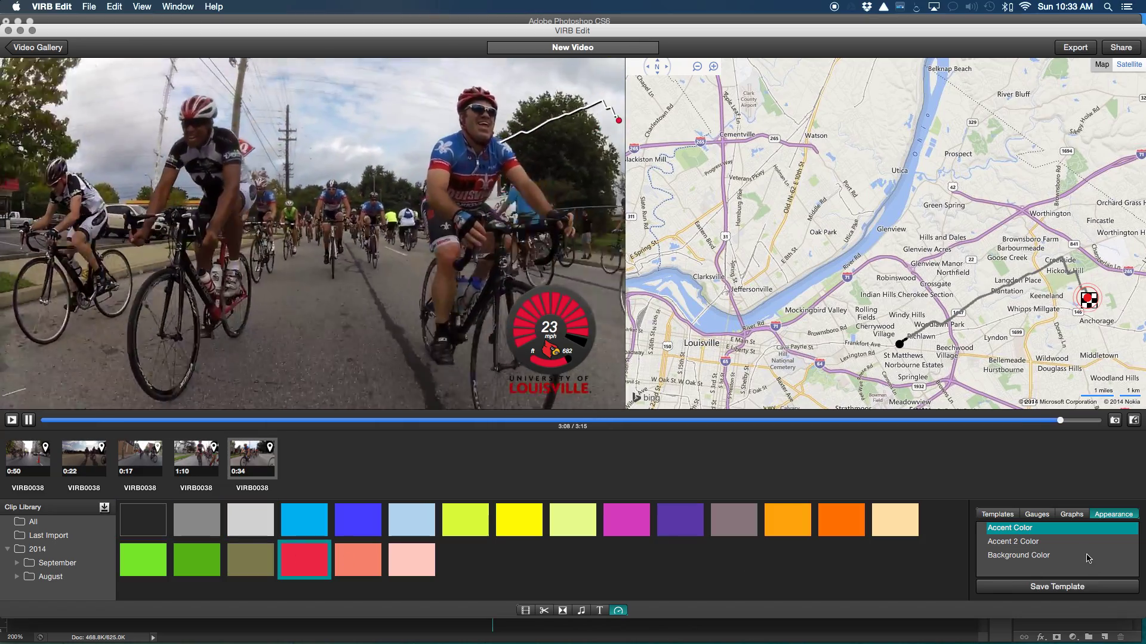
{"action": "left_click", "coordinate": [1077, 542]}
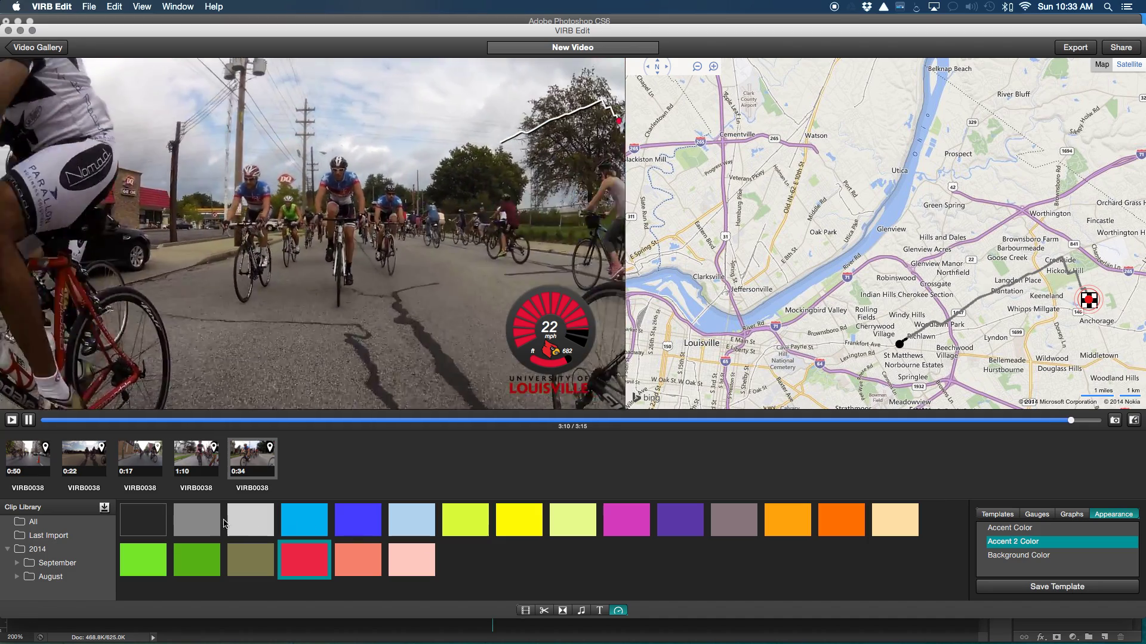